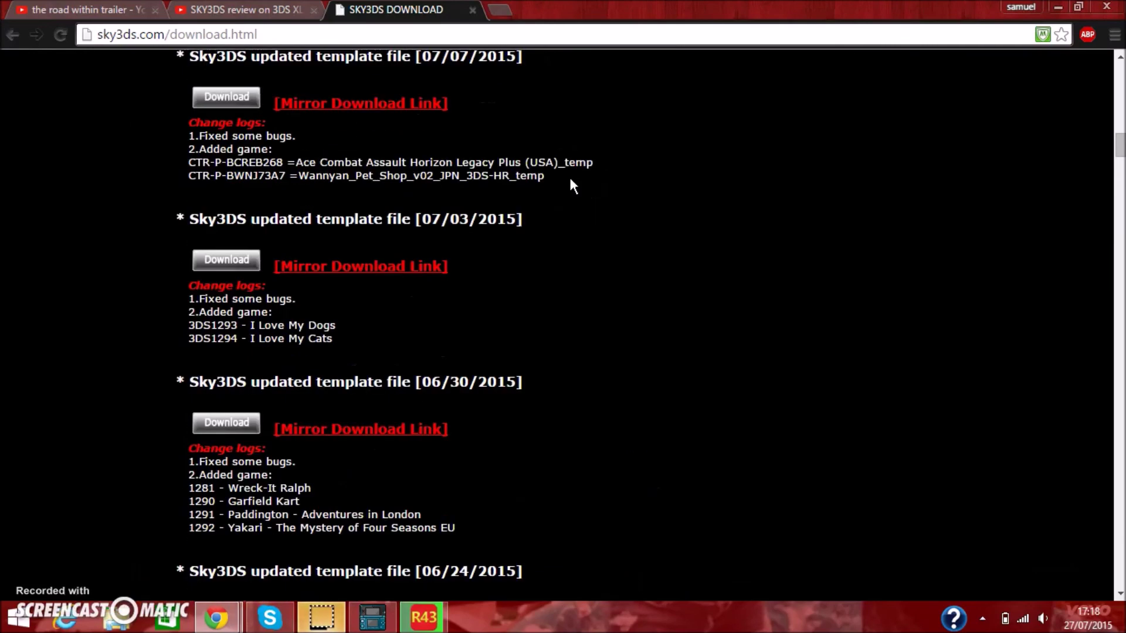
scroll(570, 179, "up", 10)
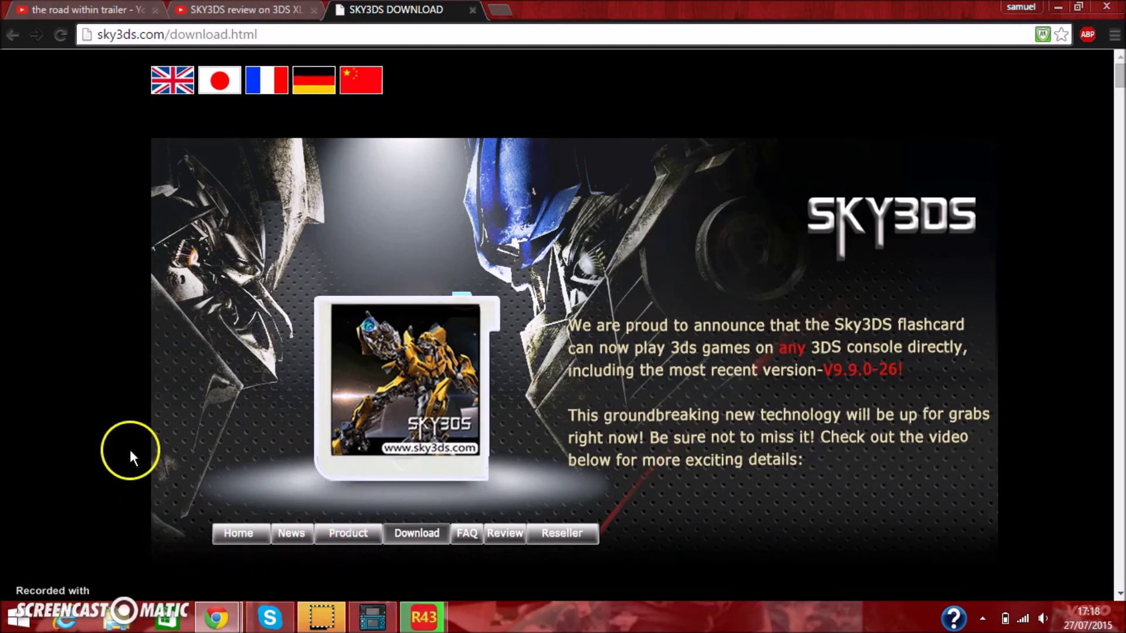
Step: Scroll back to the top of the sky3ds.com download page and switch to the Sky3DS review video
left_click(246, 9)
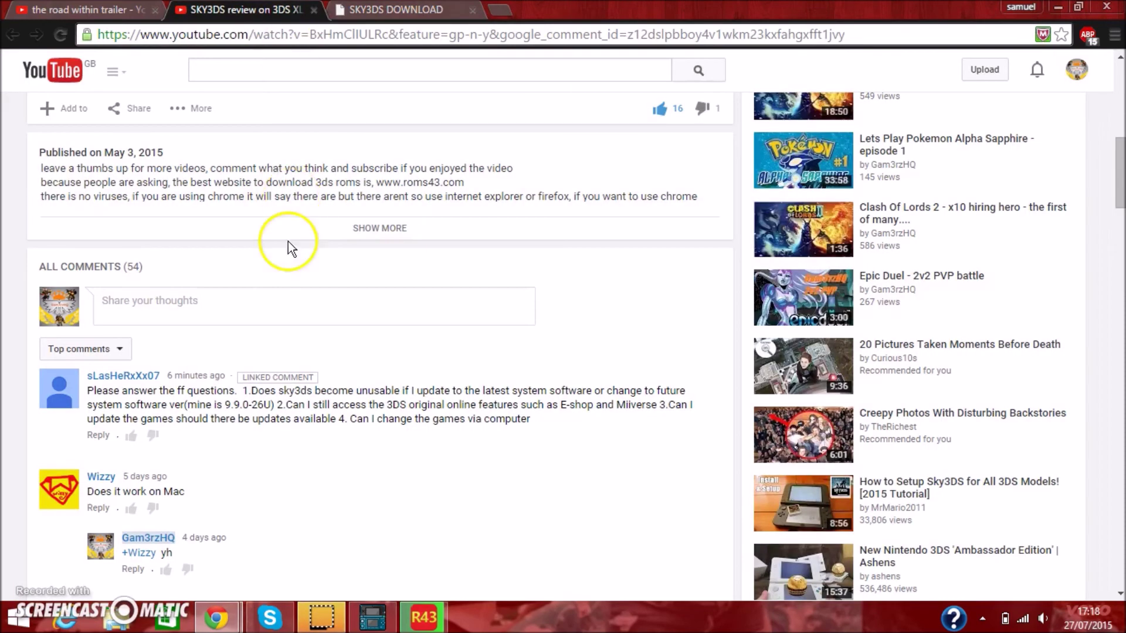
Step: Read the viewer questions in the Sky3DS review video's comment section
left_click(256, 297)
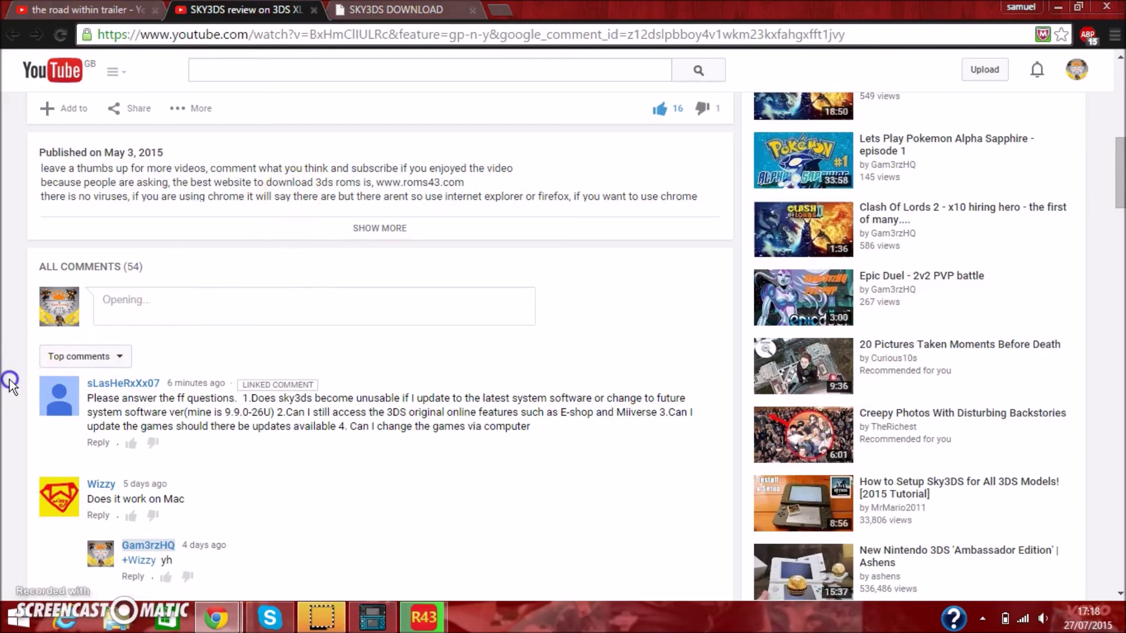
scroll(80, 502, "down", 2)
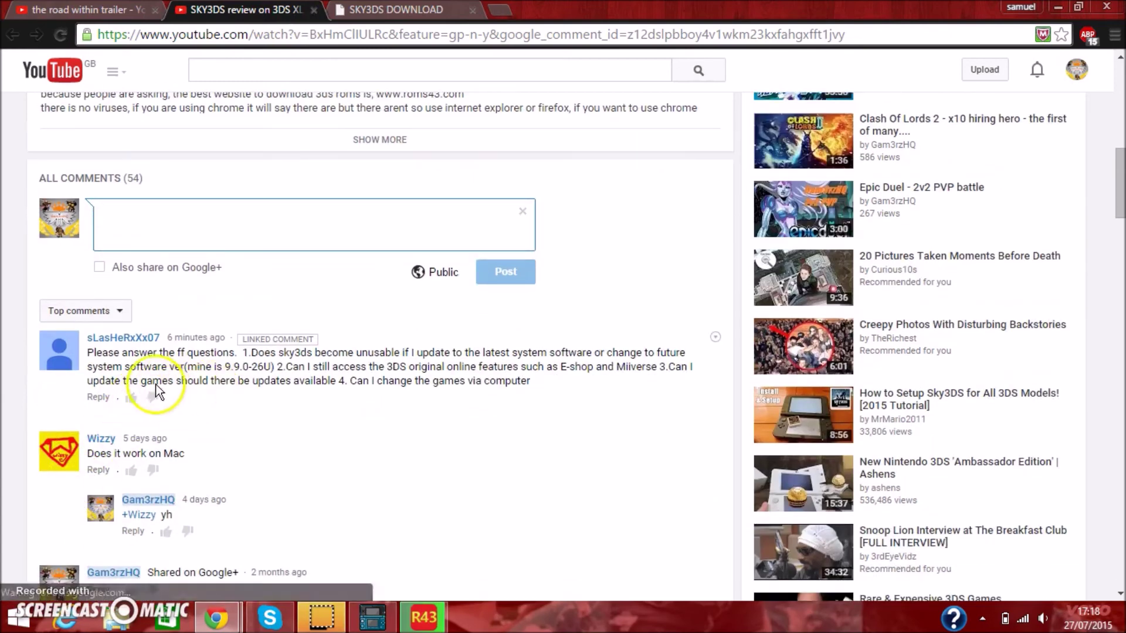
left_click(132, 340)
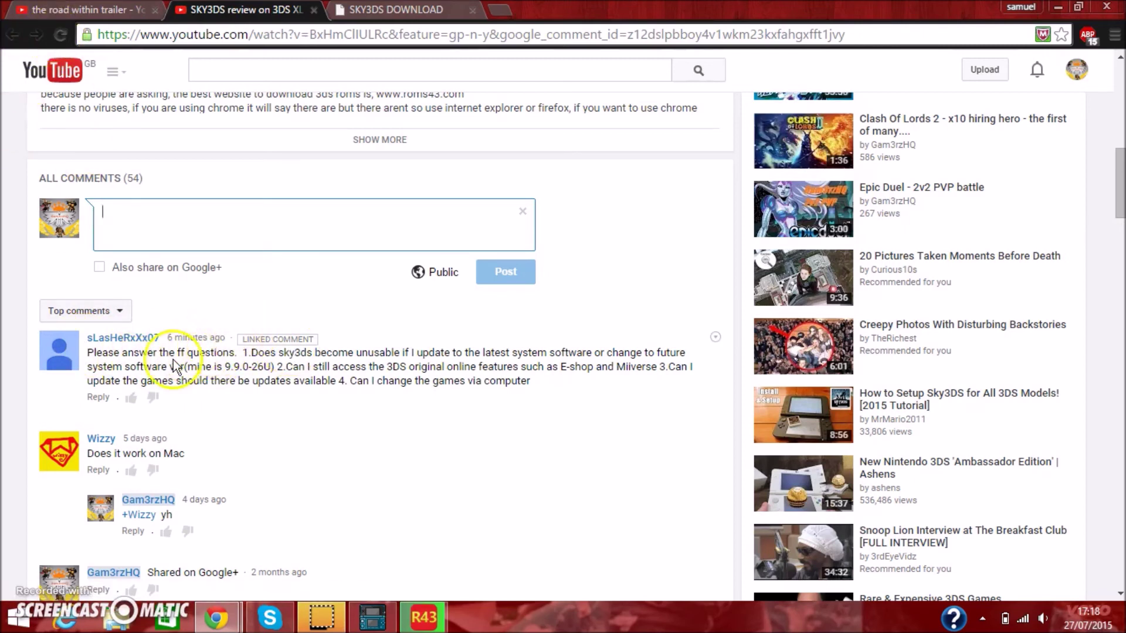
Step: Check the ROMs43 download's progress, move its window down, and return to the Sky3DS download page
left_click(424, 617)
left_click(441, 528)
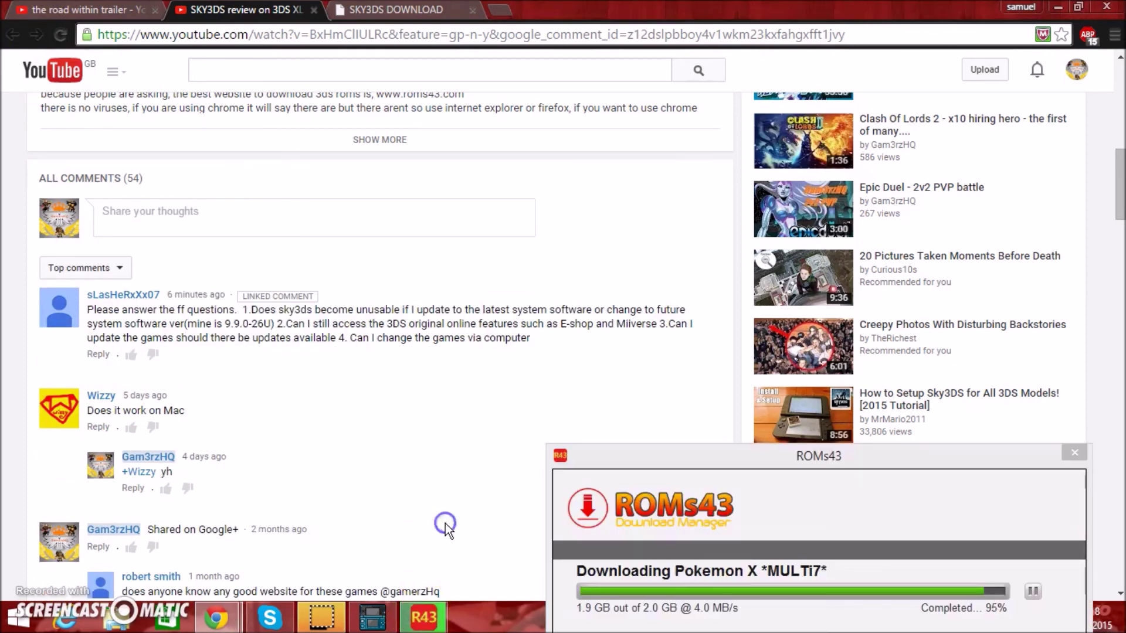
left_click_drag(737, 459, 756, 628)
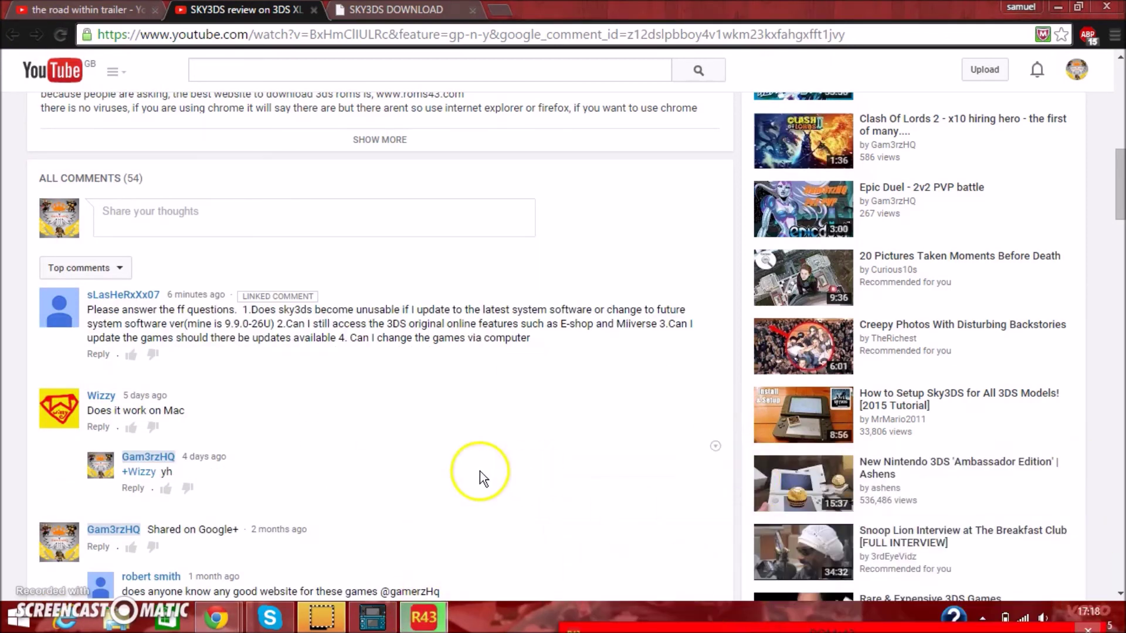
left_click(476, 466)
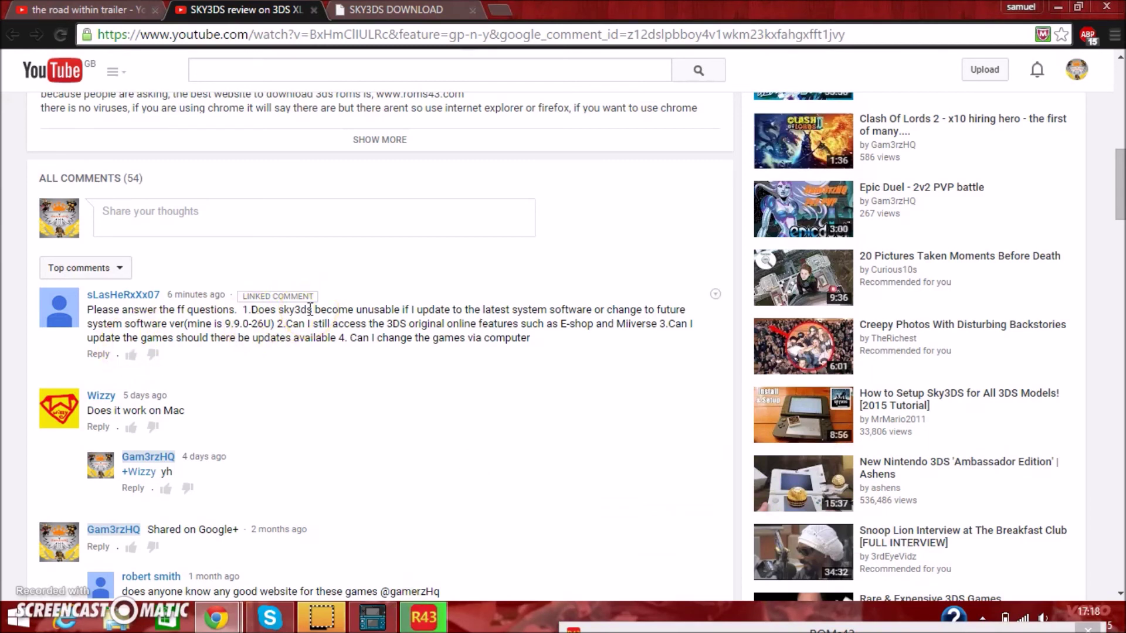
key("ctrl+Tab")
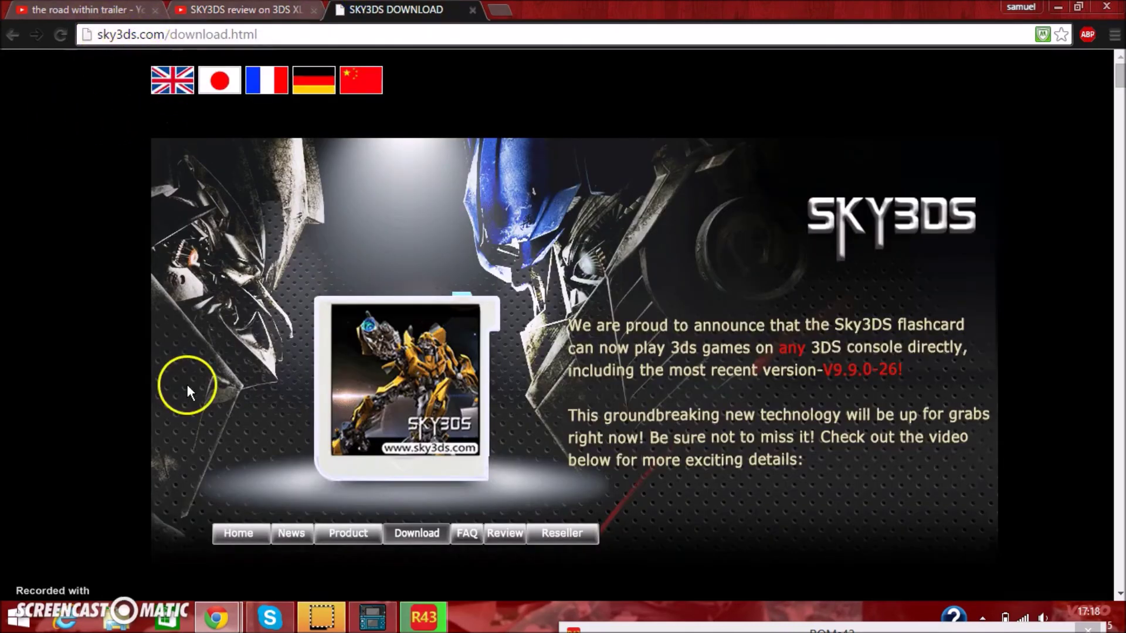
Step: Open the sky3ds.com home page and view the V9.9.0-26 announcement and 'Sky3ds ninjhax2.0 work on 9.9.0-26' video
scroll(187, 385, "down", 1)
left_click(238, 495)
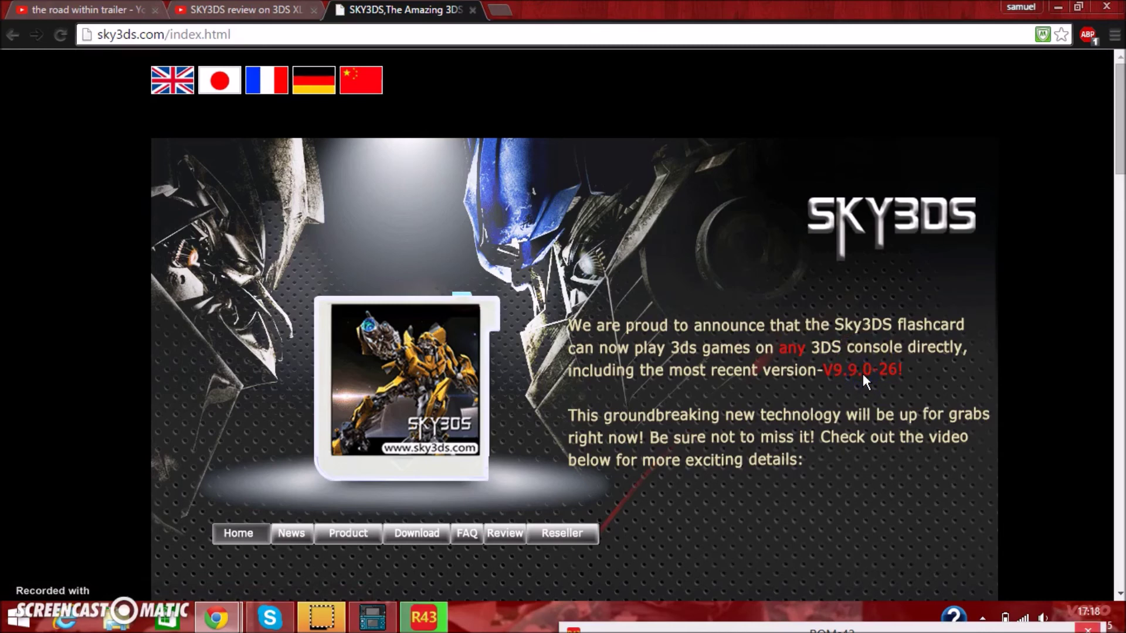
scroll(828, 364, "down", 1)
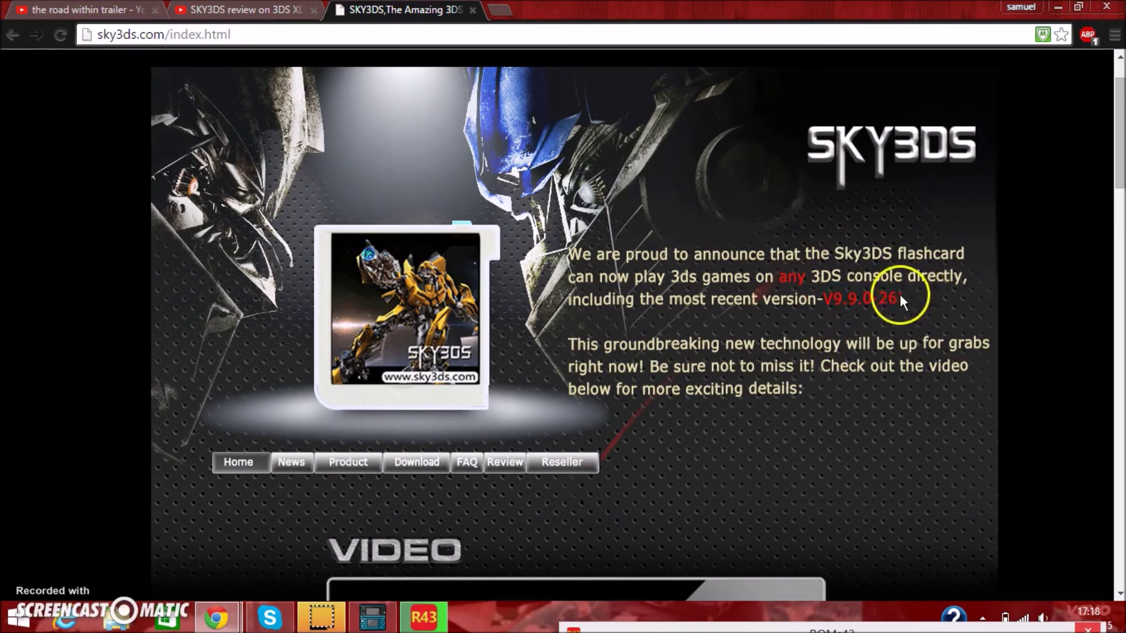
scroll(863, 312, "down", 2)
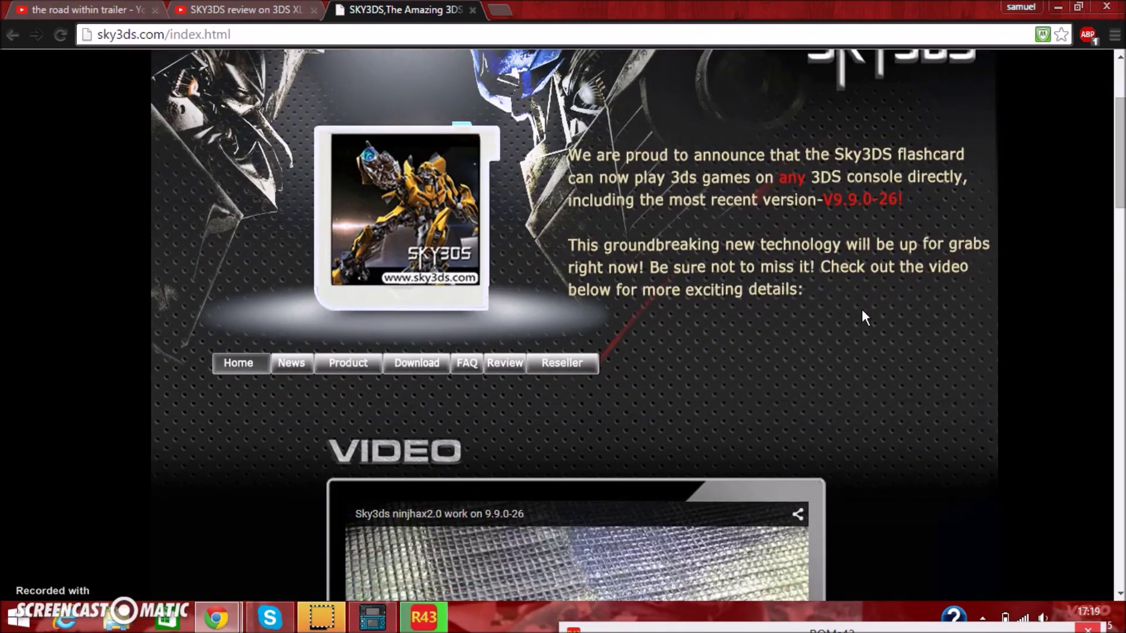
scroll(860, 308, "down", 3)
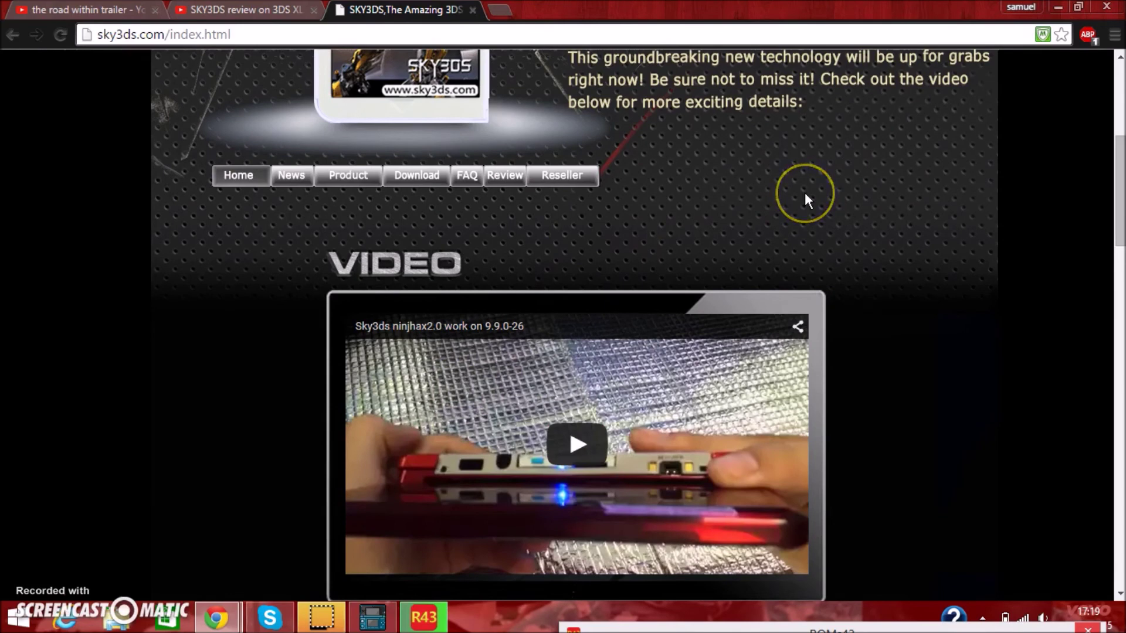
scroll(805, 194, "up", 1)
scroll(805, 196, "up", 1)
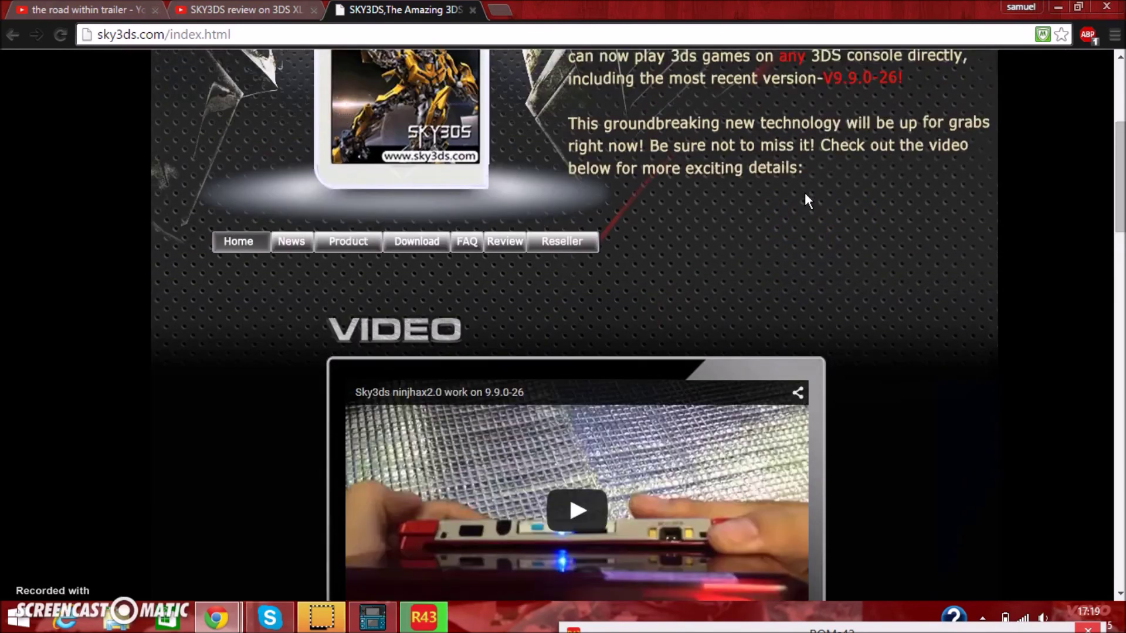
scroll(741, 166, "down", 1)
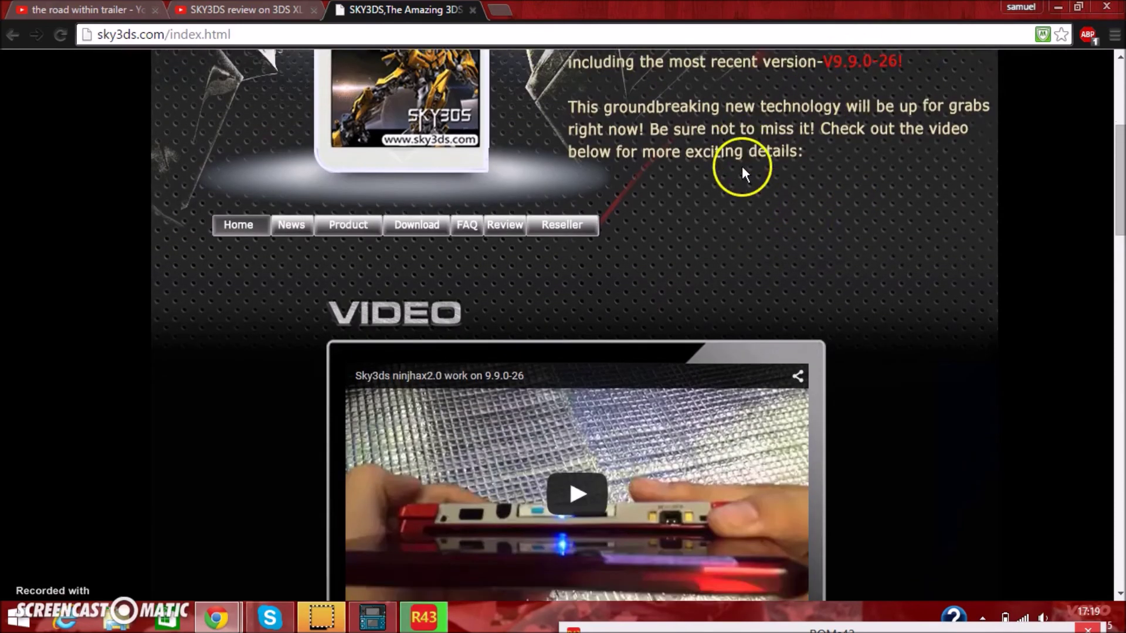
scroll(282, 354, "down", 1)
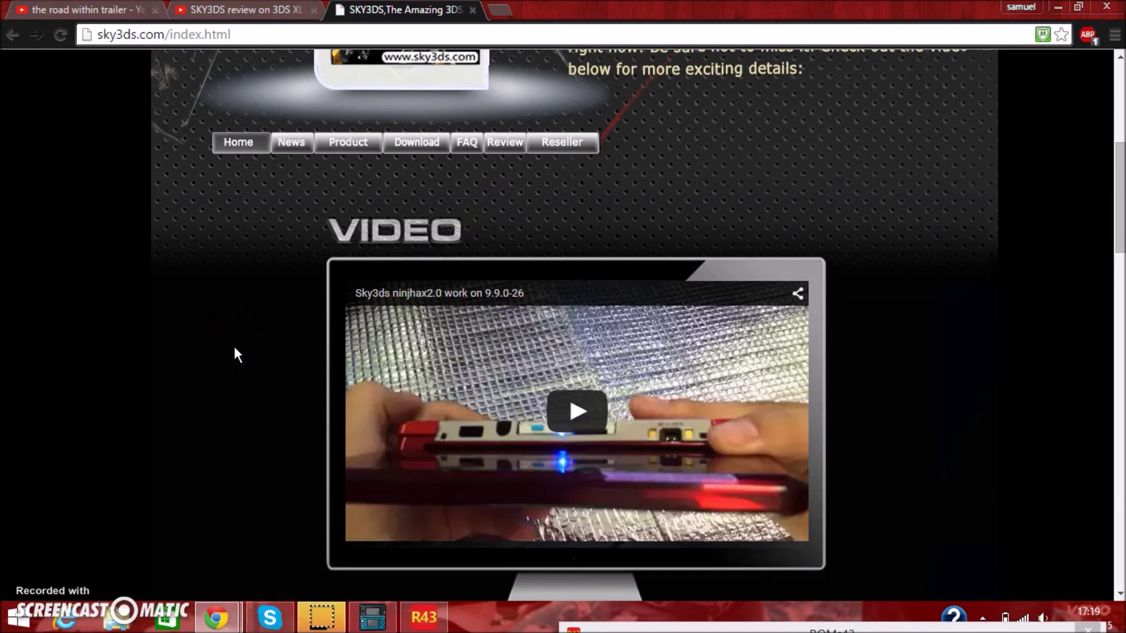
scroll(234, 346, "up", 6)
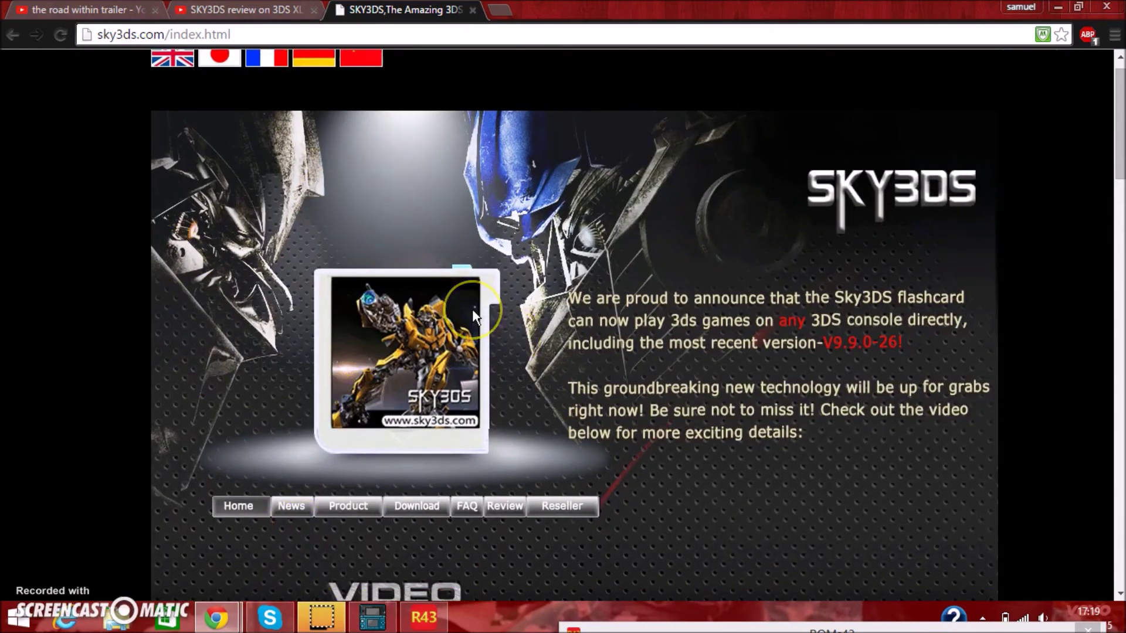
scroll(656, 275, "down", 3)
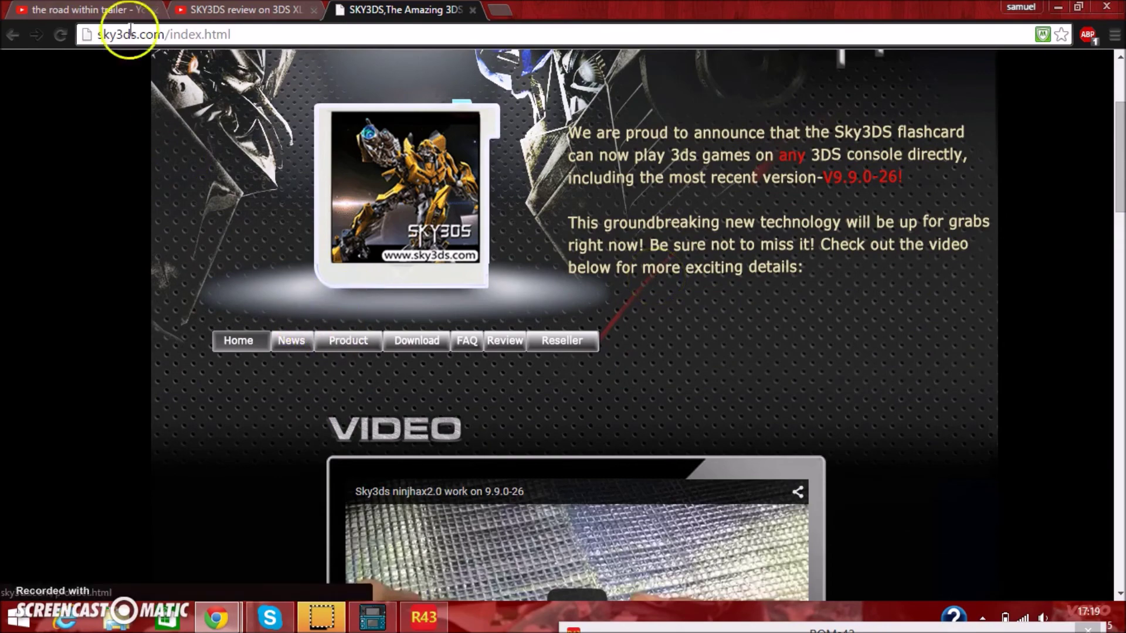
Step: Return to the sky3ds.com download page and scroll down through the template file updates
left_click(417, 343)
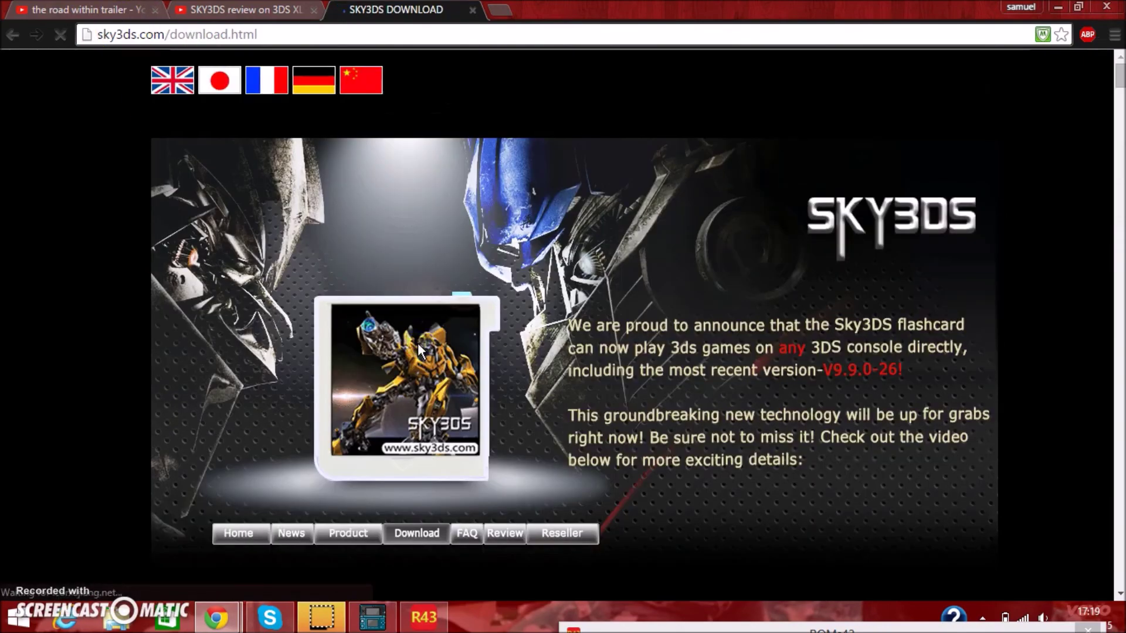
scroll(593, 254, "down", 5)
scroll(593, 254, "down", 1)
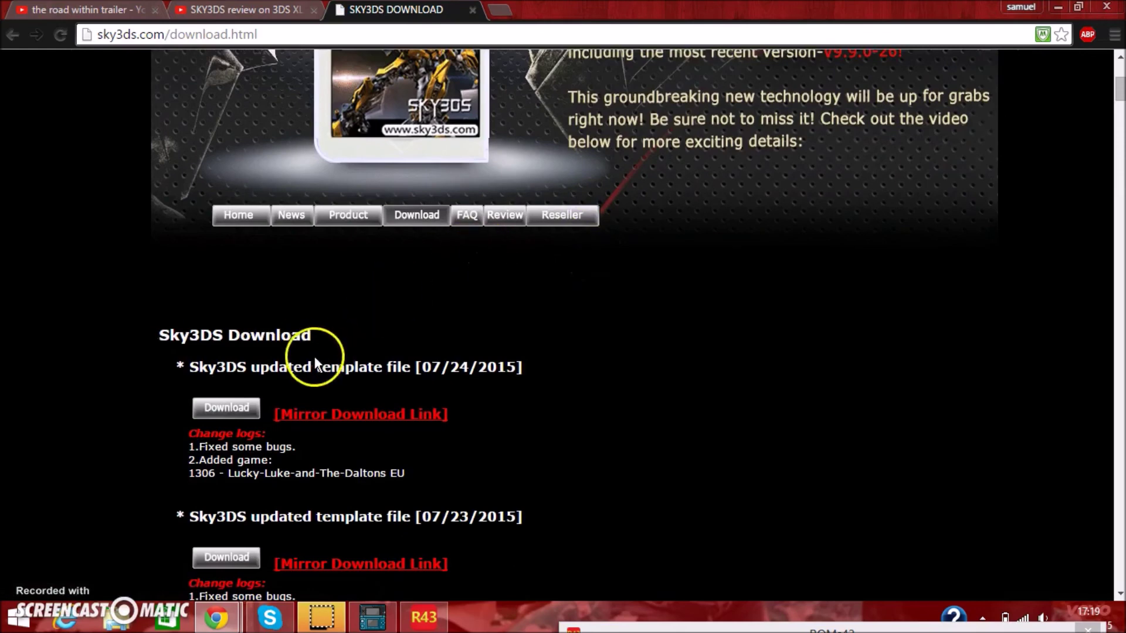
scroll(594, 330, "down", 1)
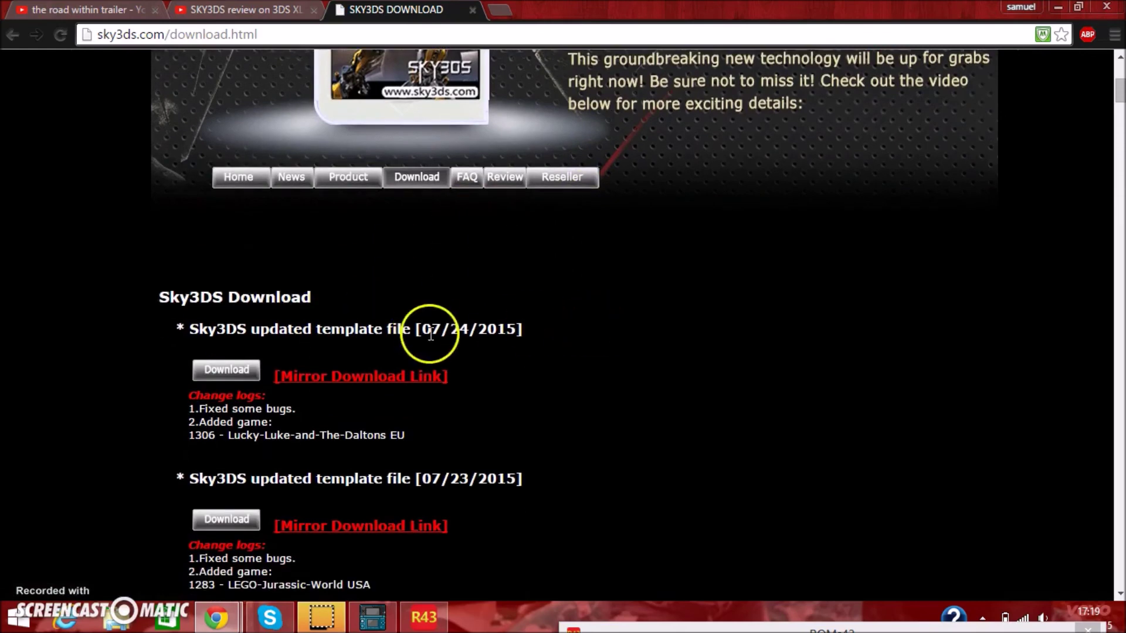
scroll(623, 352, "down", 7)
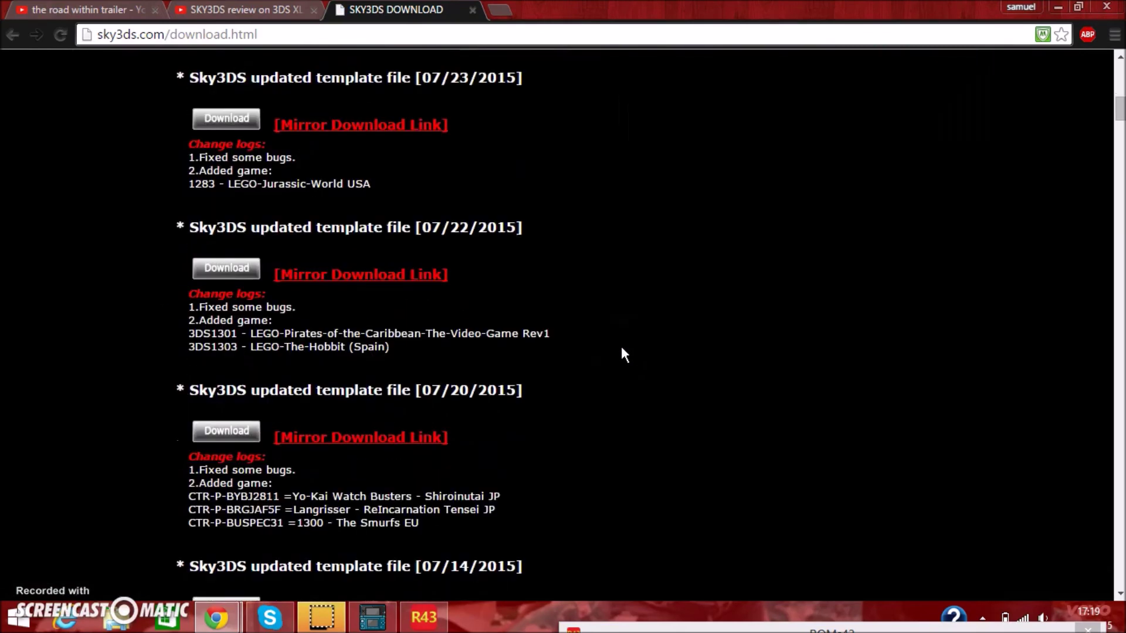
Step: Search the page for 'disk' to locate the Sky3DS DiskWriter V2.02b1 release, then scroll back up
key("ctrl+f")
type("dis")
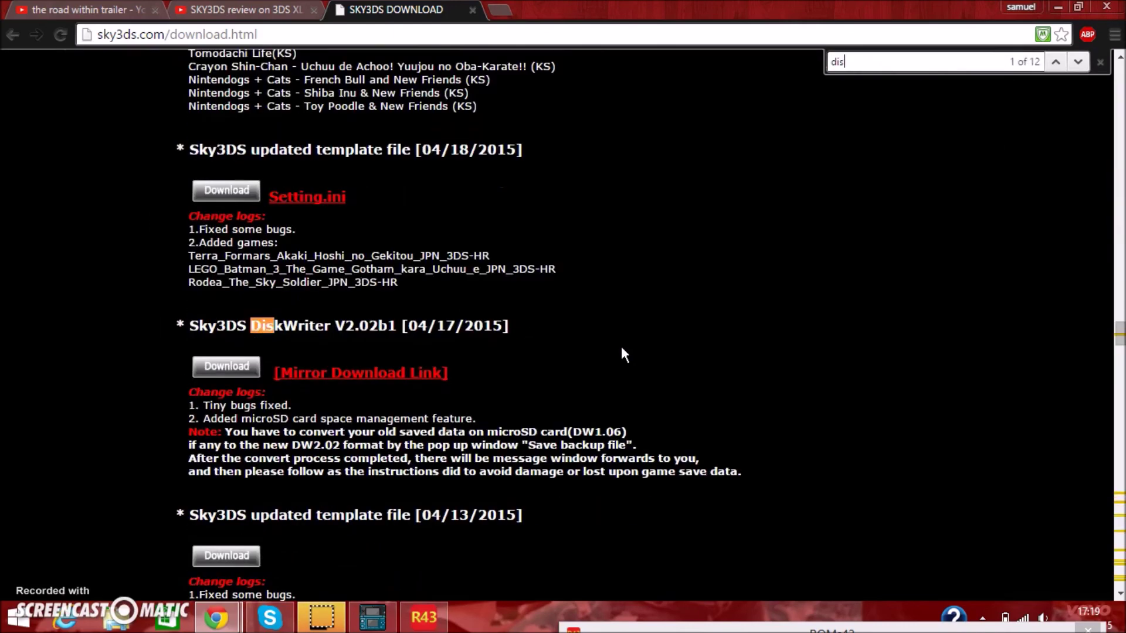
type("k")
left_click(1099, 62)
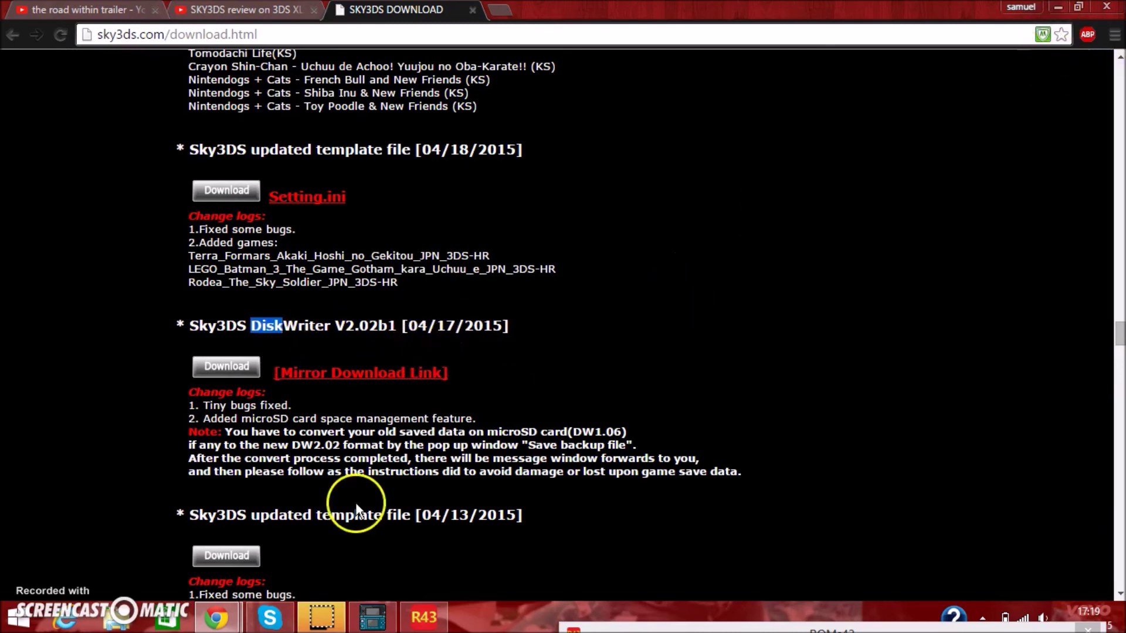
scroll(644, 371, "up", 1)
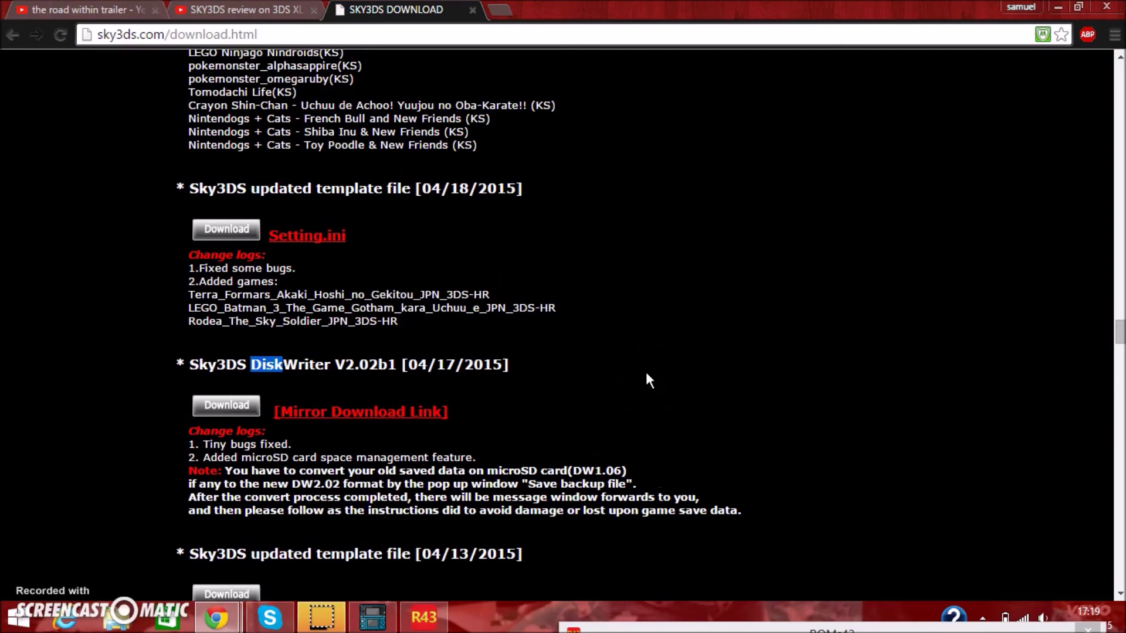
scroll(646, 374, "up", 15)
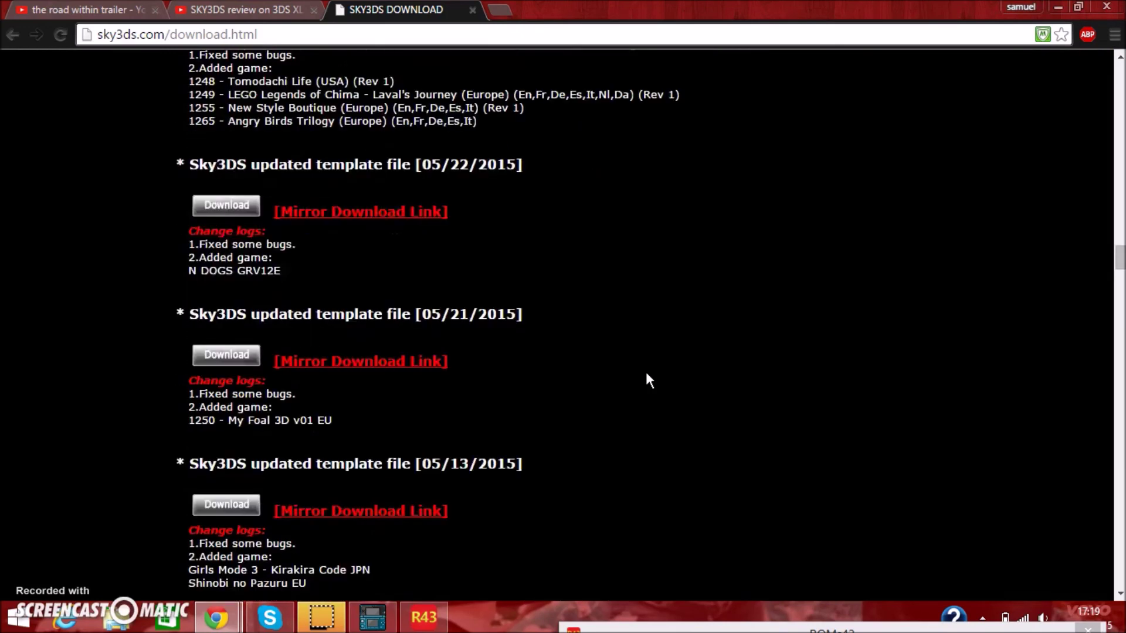
scroll(645, 371, "up", 20)
left_click(568, 385)
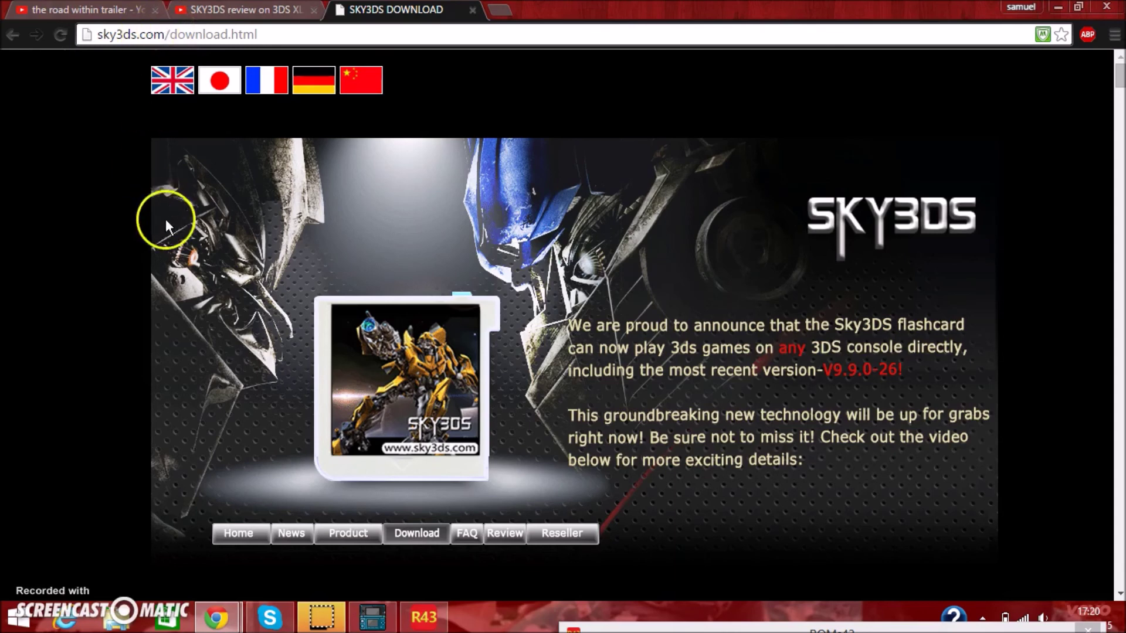
left_click(215, 617)
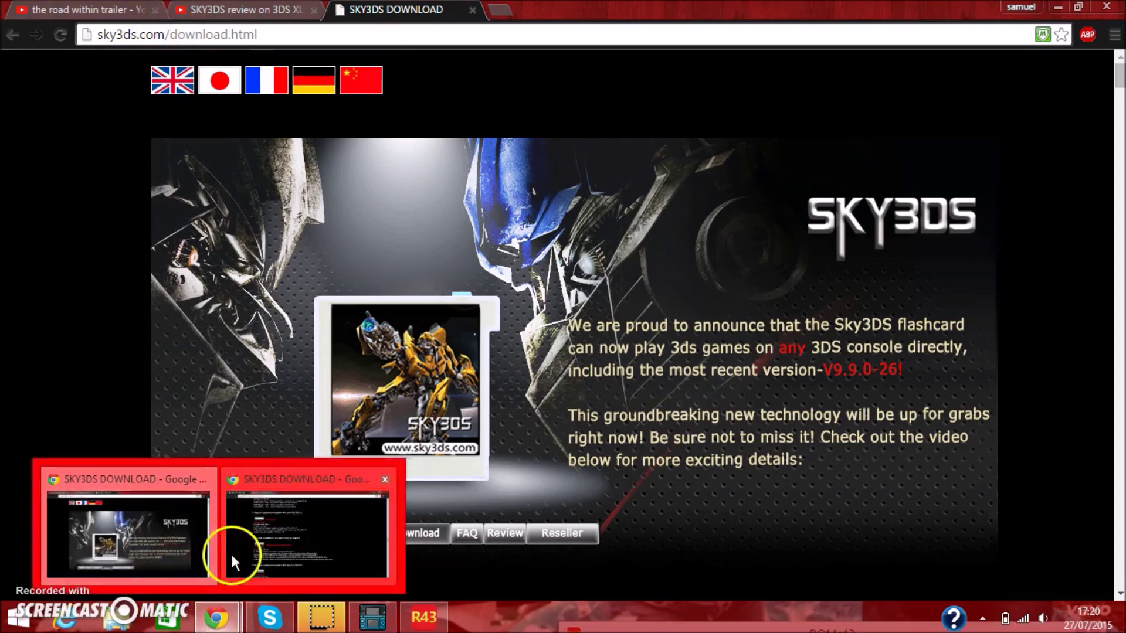
Step: Switch to the Pokemon X 'MULTi7' (3DS0450) page on ROMs43 and run its download manager
left_click(232, 516)
left_click(233, 11)
left_click(170, 33)
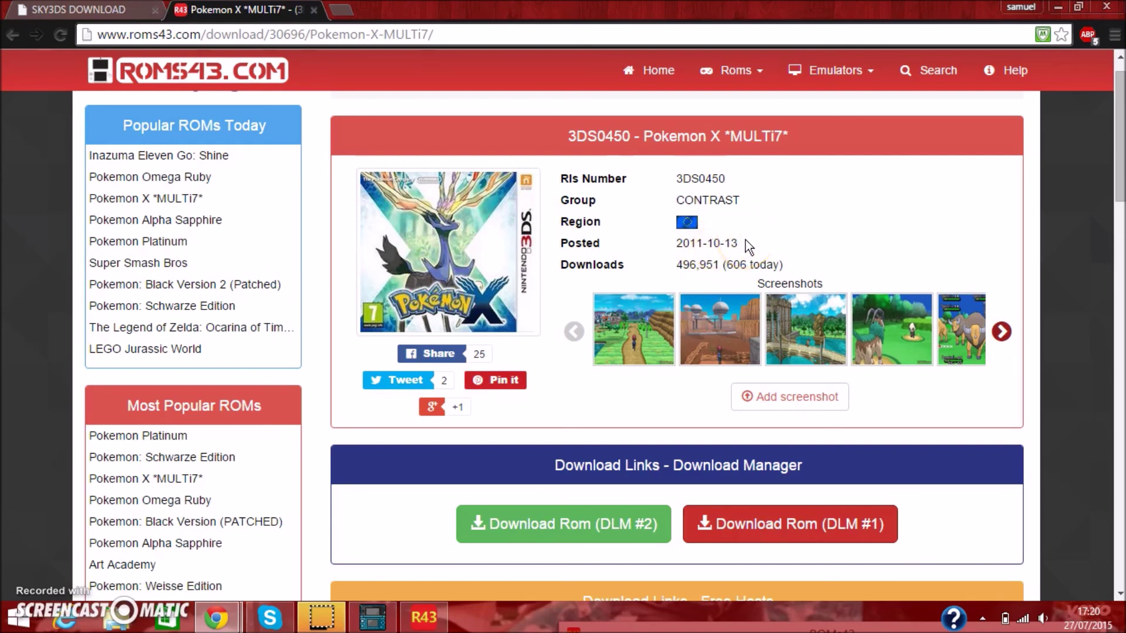
scroll(745, 243, "down", 1)
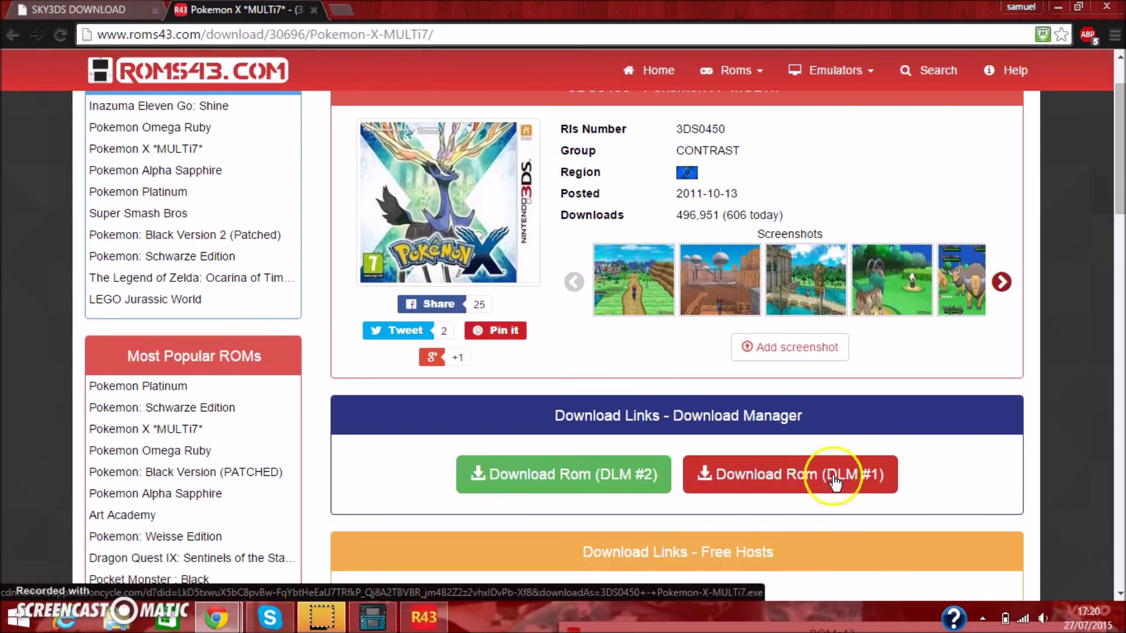
scroll(903, 307, "down", 1)
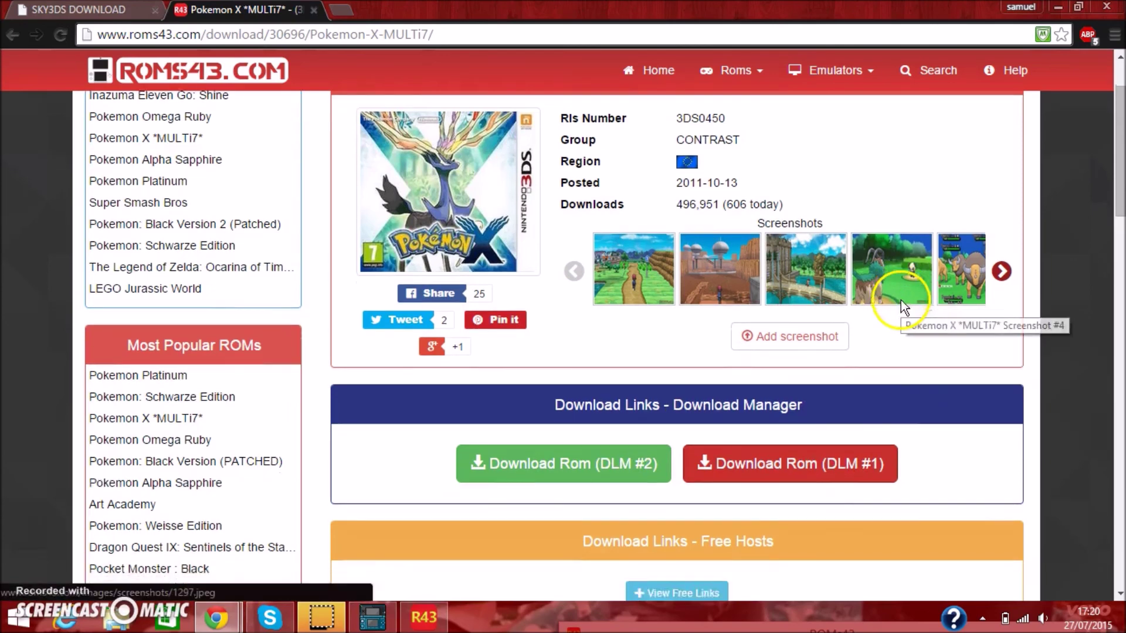
scroll(904, 308, "down", 3)
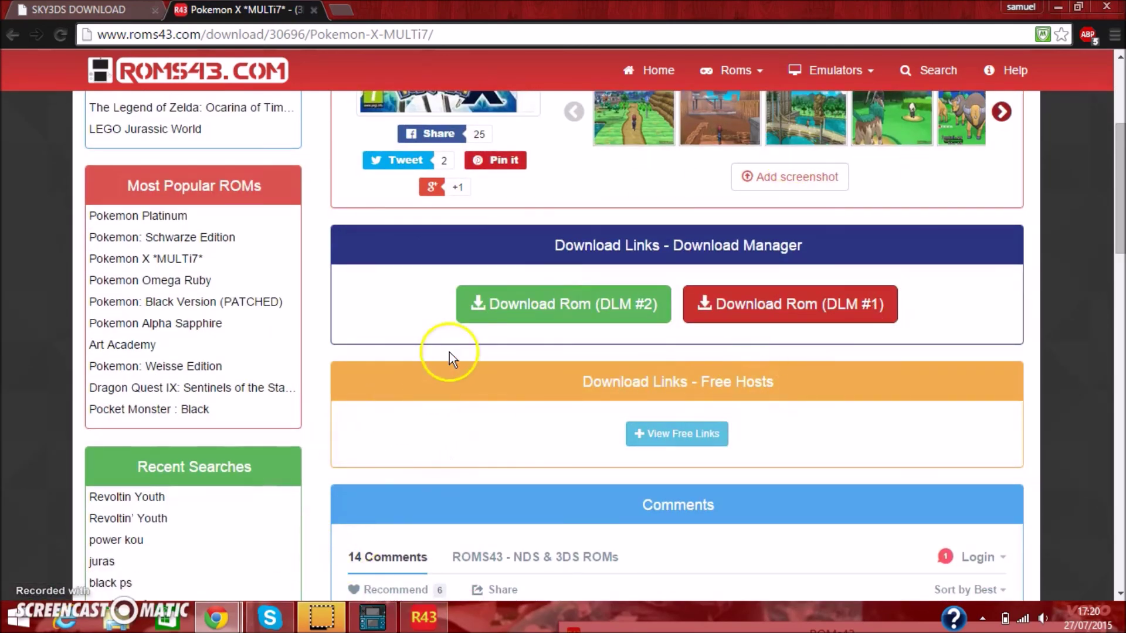
scroll(449, 353, "up", 5)
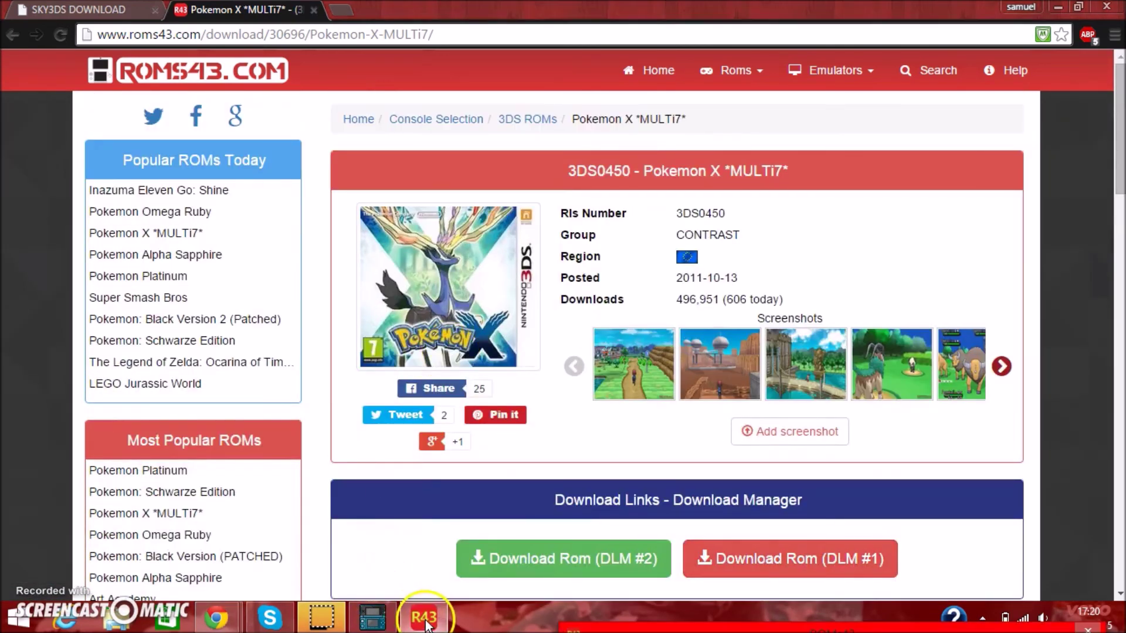
left_click(426, 623)
Step: Finish the completed Pokemon X *MULTi7* download in the ROMs43 download manager
left_click_drag(434, 222, 337, 71)
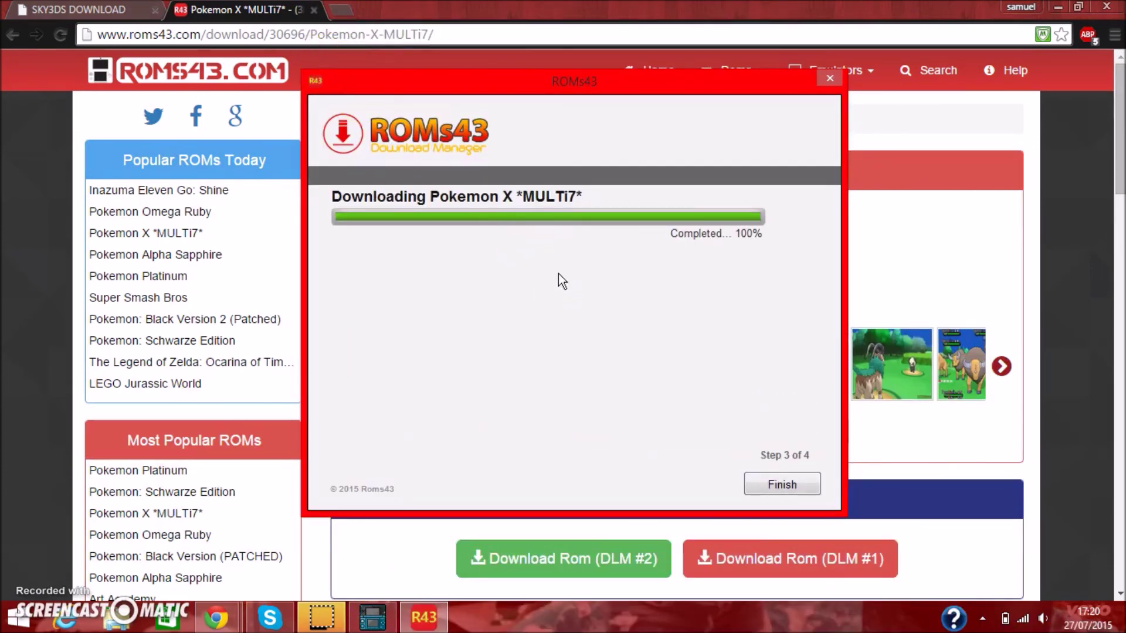
left_click(786, 480)
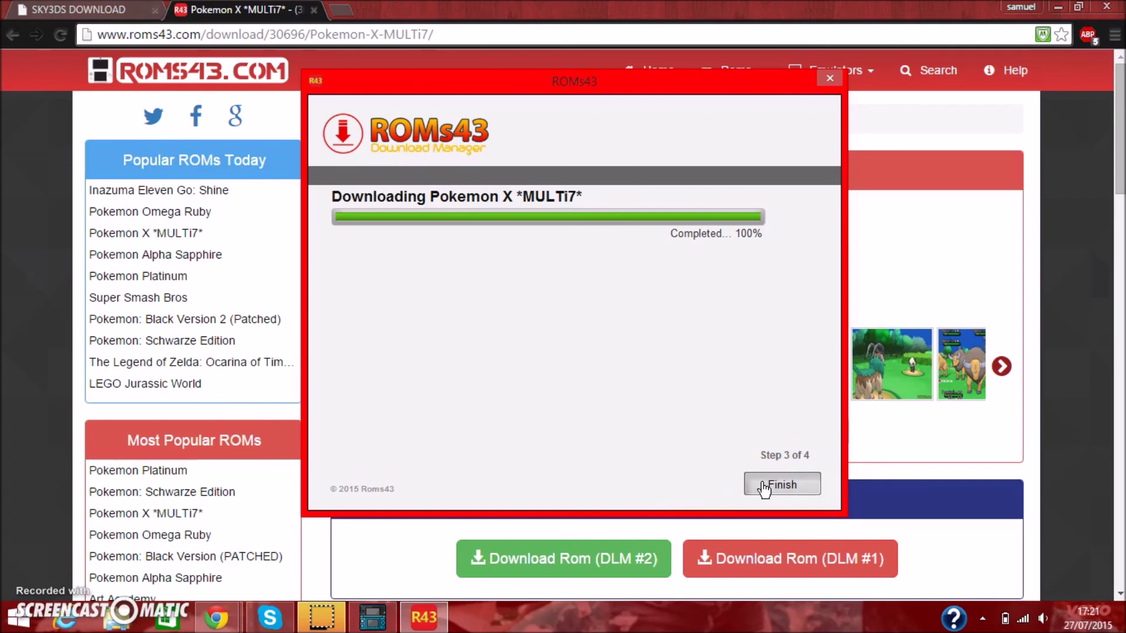
left_click(760, 490)
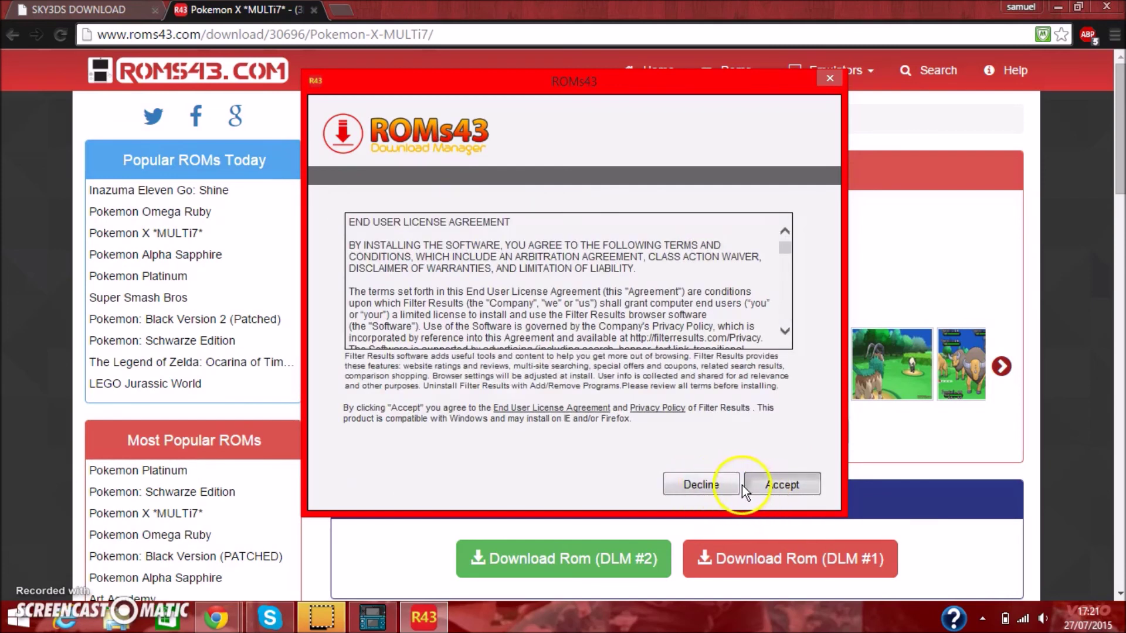
Step: Decline the Filter Results and Desktop Weather offers, then show the downloaded 3ds file in Downloads
left_click(710, 484)
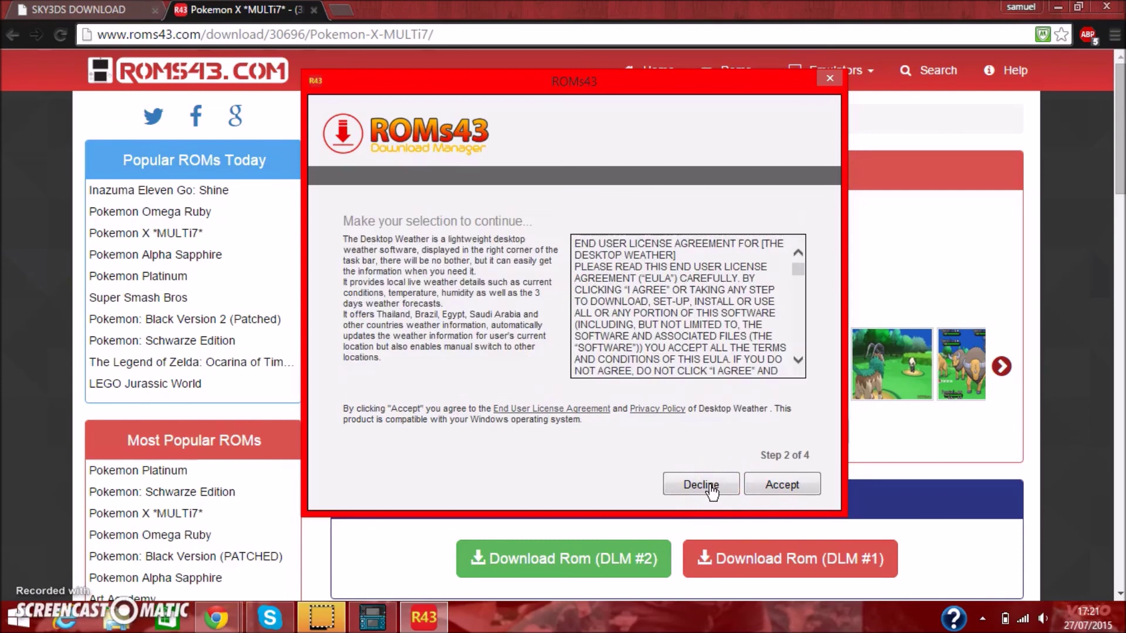
left_click(710, 484)
left_click(760, 486)
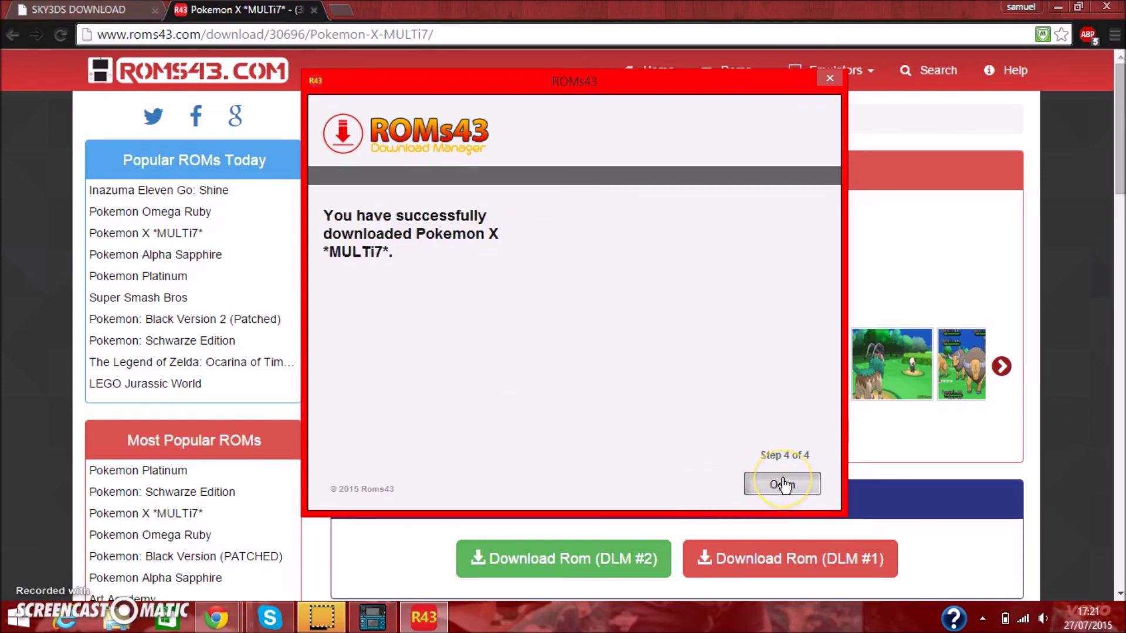
left_click(783, 484)
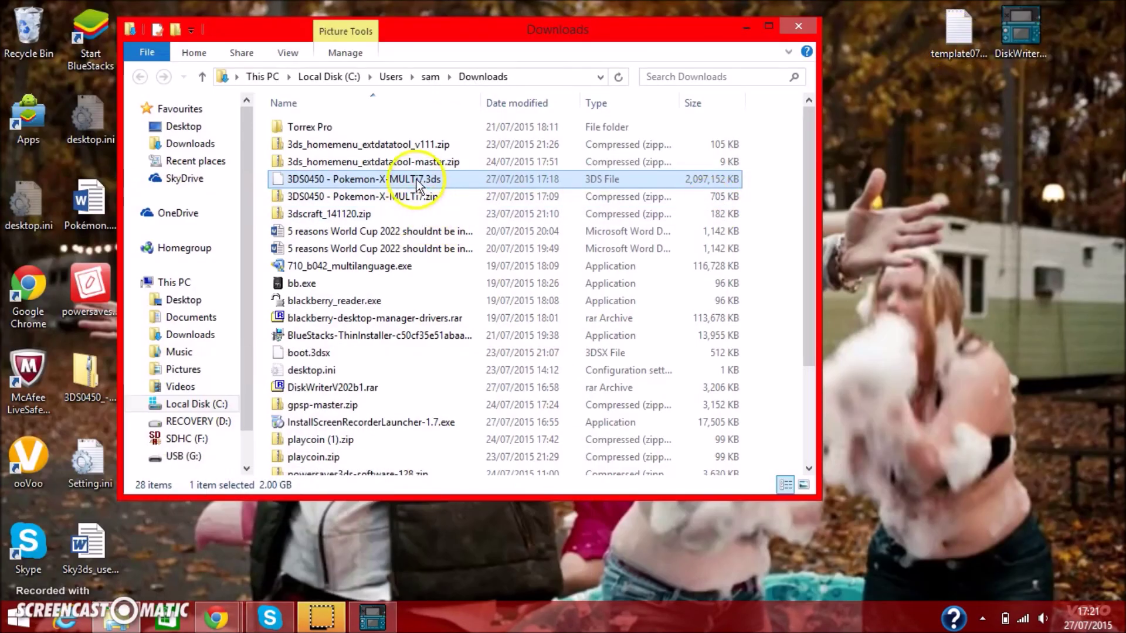
Step: Move the Pokemon X 3ds file to the desktop and relaunch DiskWriter as administrator
left_click_drag(417, 179, 895, 231)
left_click(798, 26)
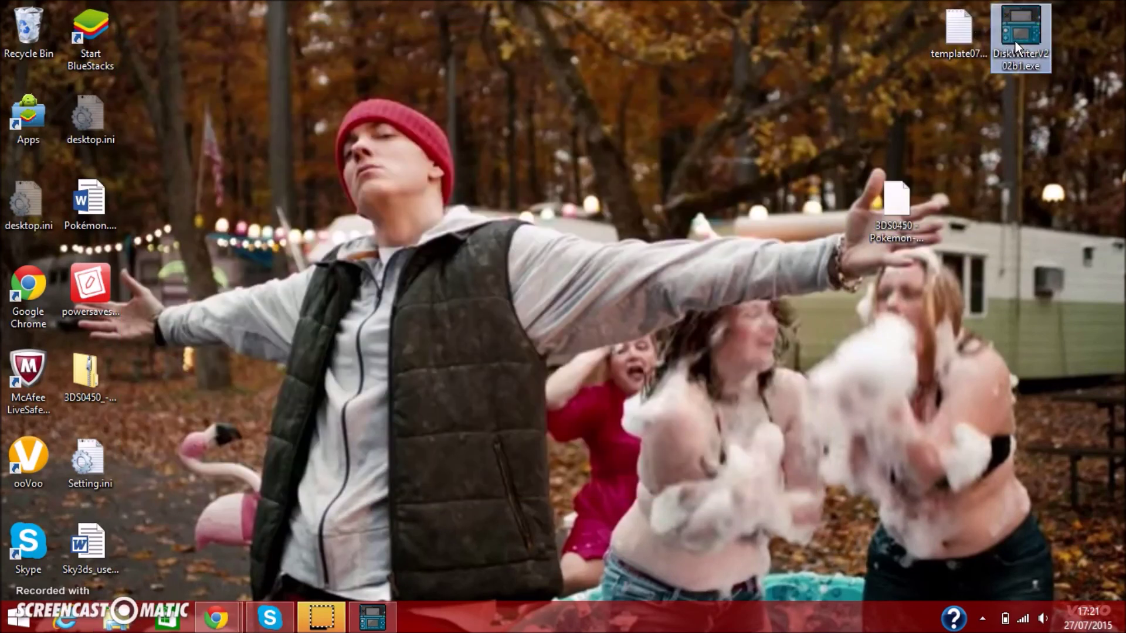
double_click(1014, 40)
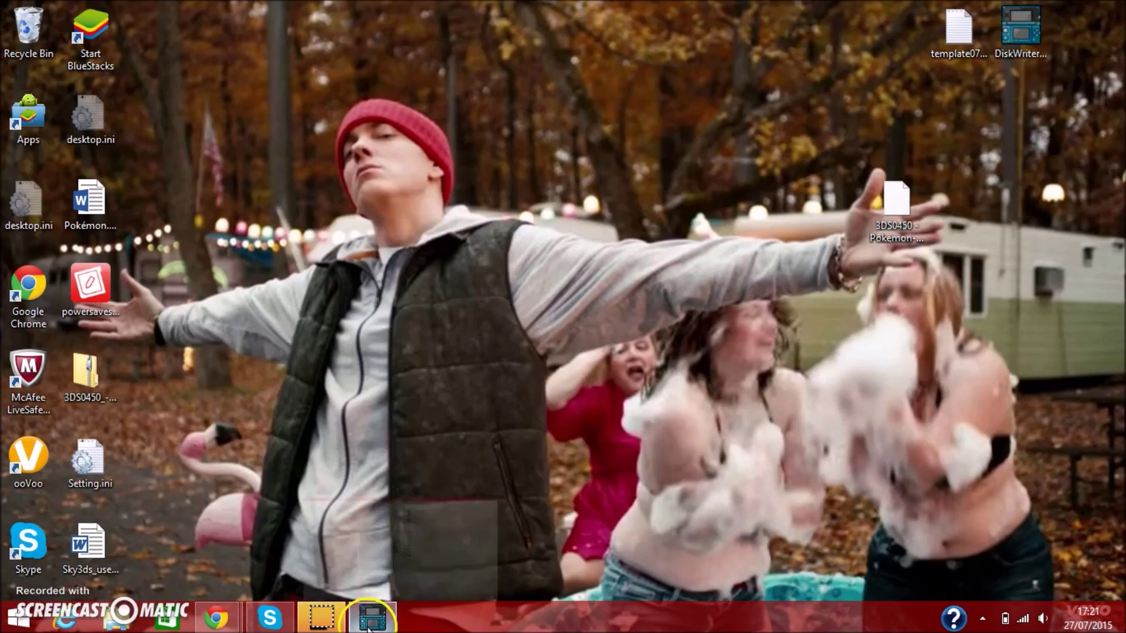
left_click(849, 13)
left_click(1106, 7)
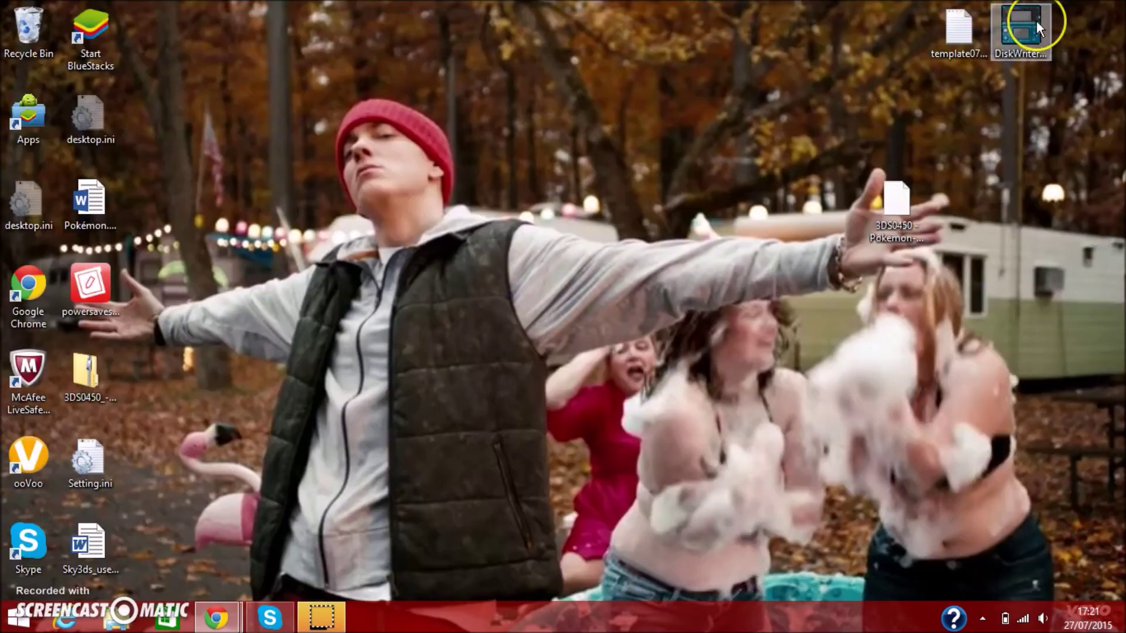
right_click(1036, 20)
left_click(1018, 52)
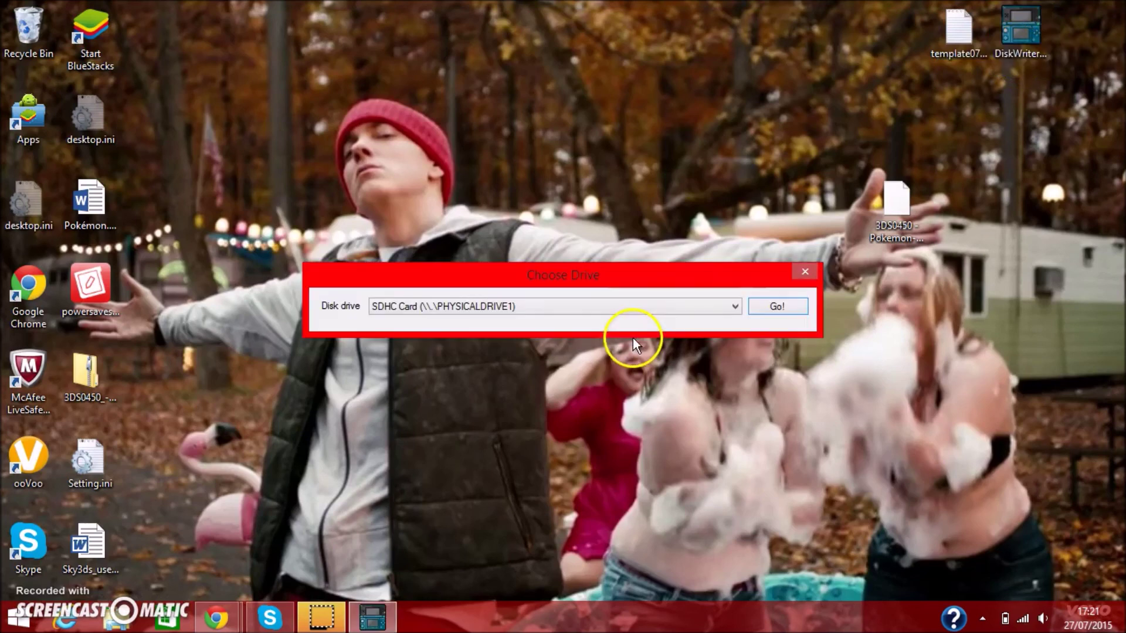
Step: Load the SDHC Card in DiskWriter, maximize the window, and stretch the list to show all 20 games
left_click(782, 305)
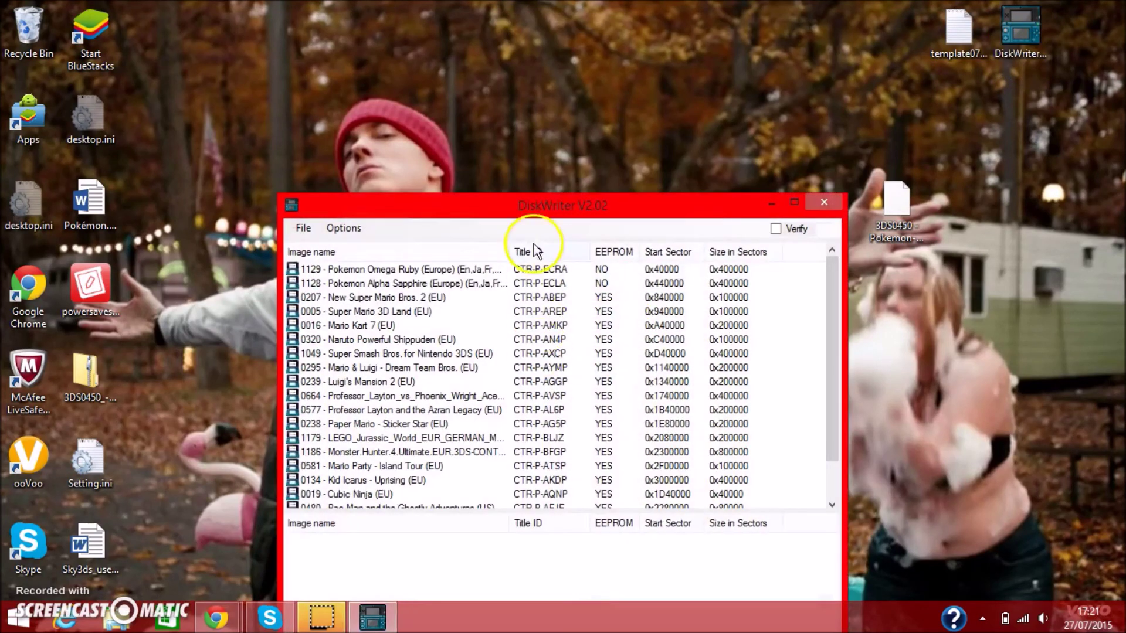
double_click(523, 206)
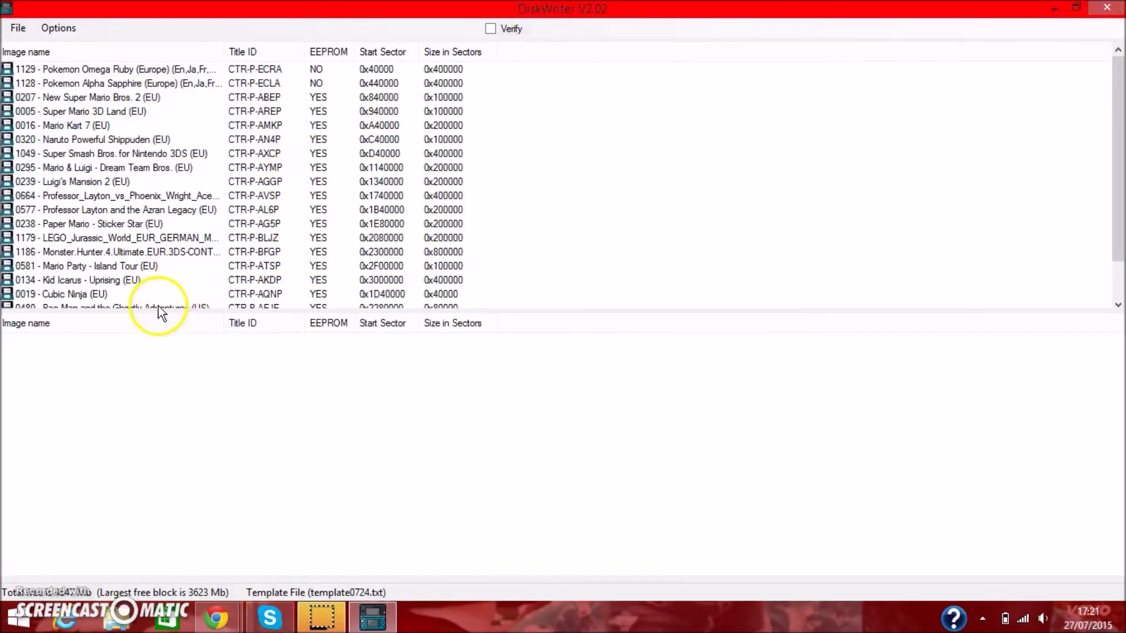
left_click_drag(156, 309, 126, 512)
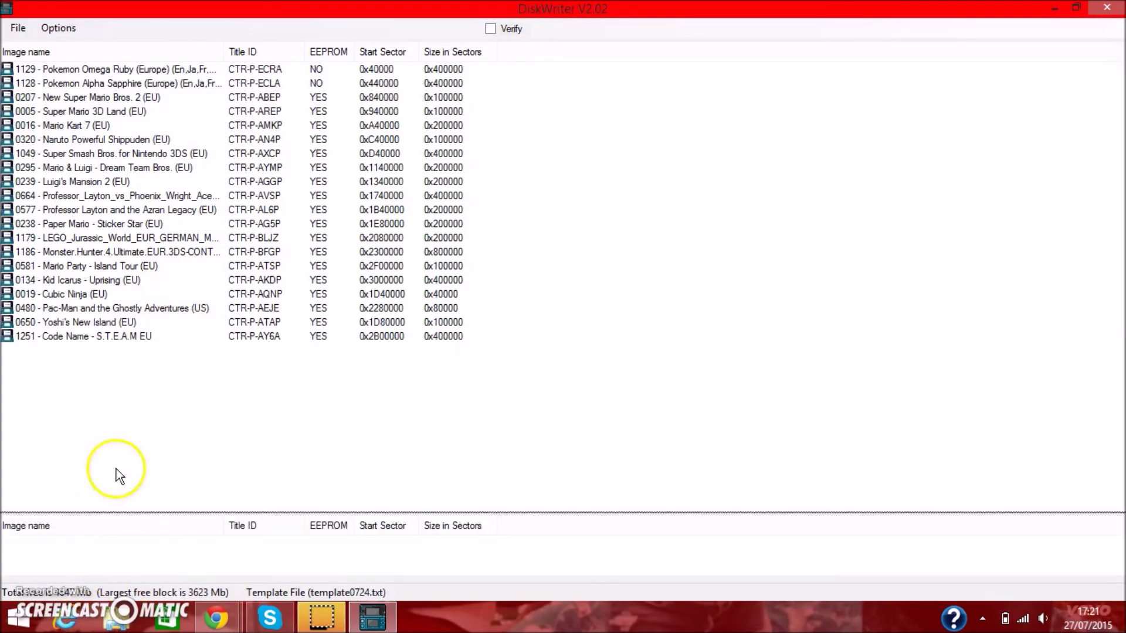
left_click_drag(62, 411, 127, 412)
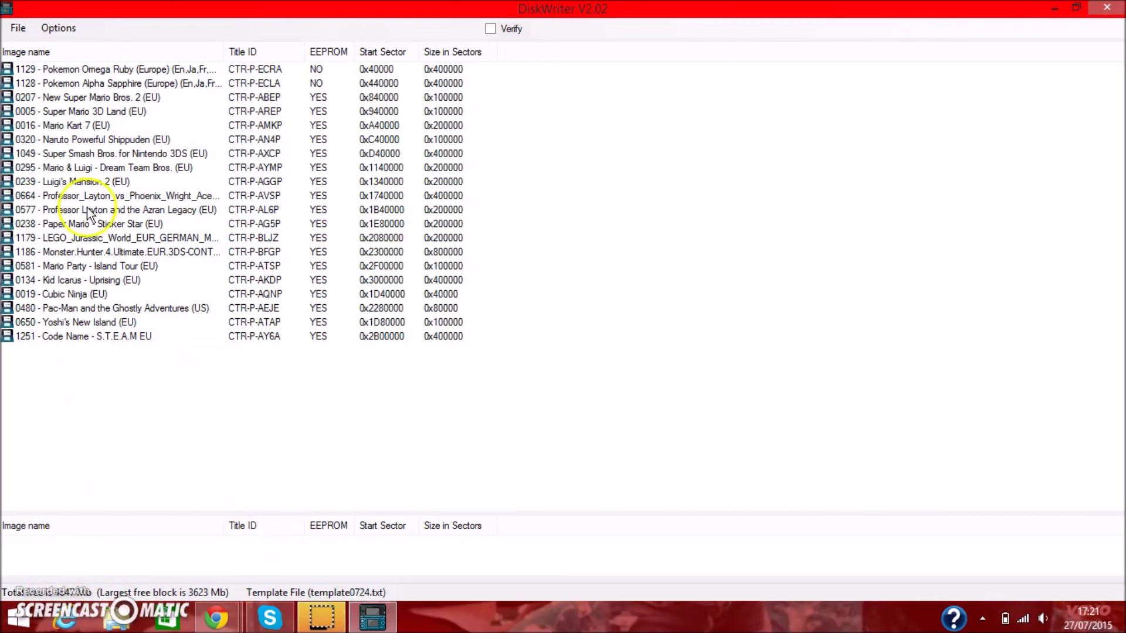
left_click(143, 372)
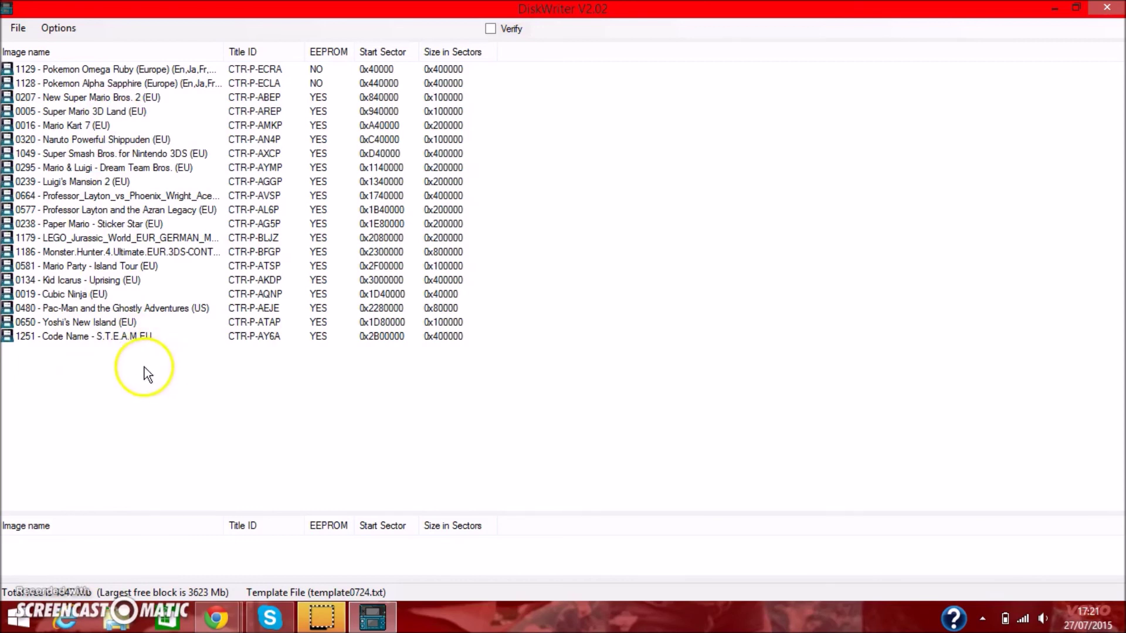
left_click(58, 28)
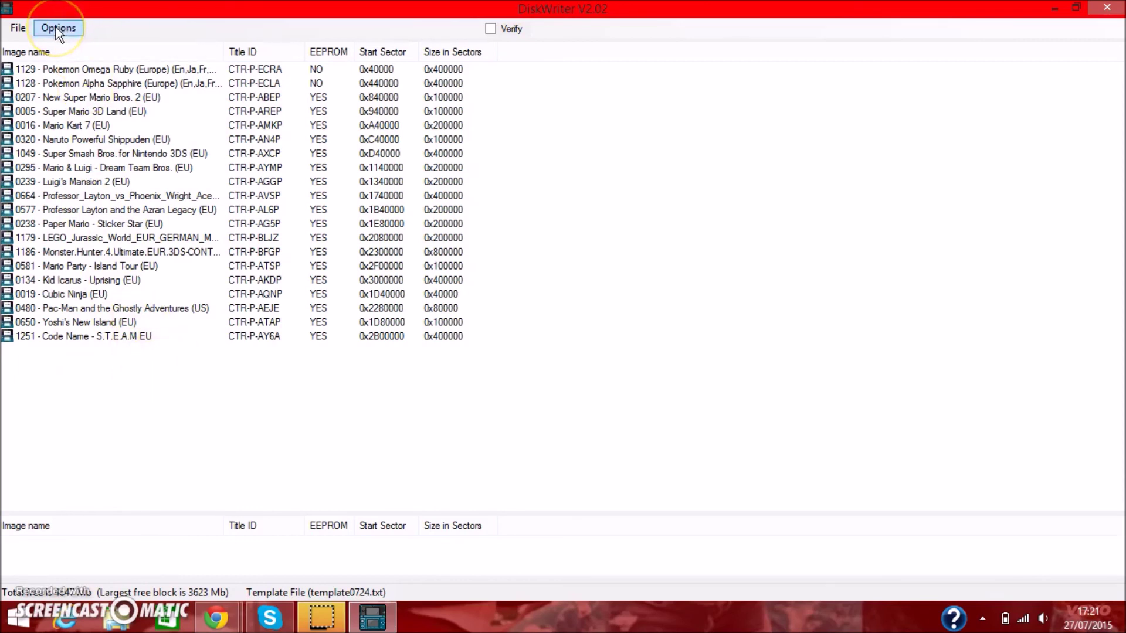
Step: Choose template0724.txt from the Desktop as DiskWriter's template file
left_click(69, 42)
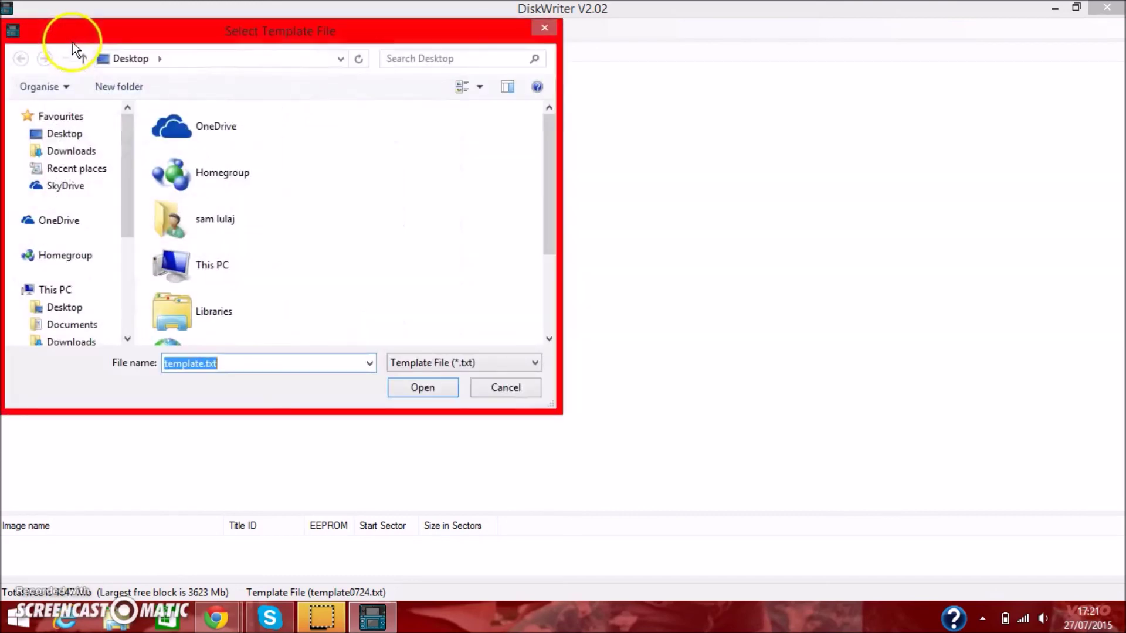
left_click(77, 132)
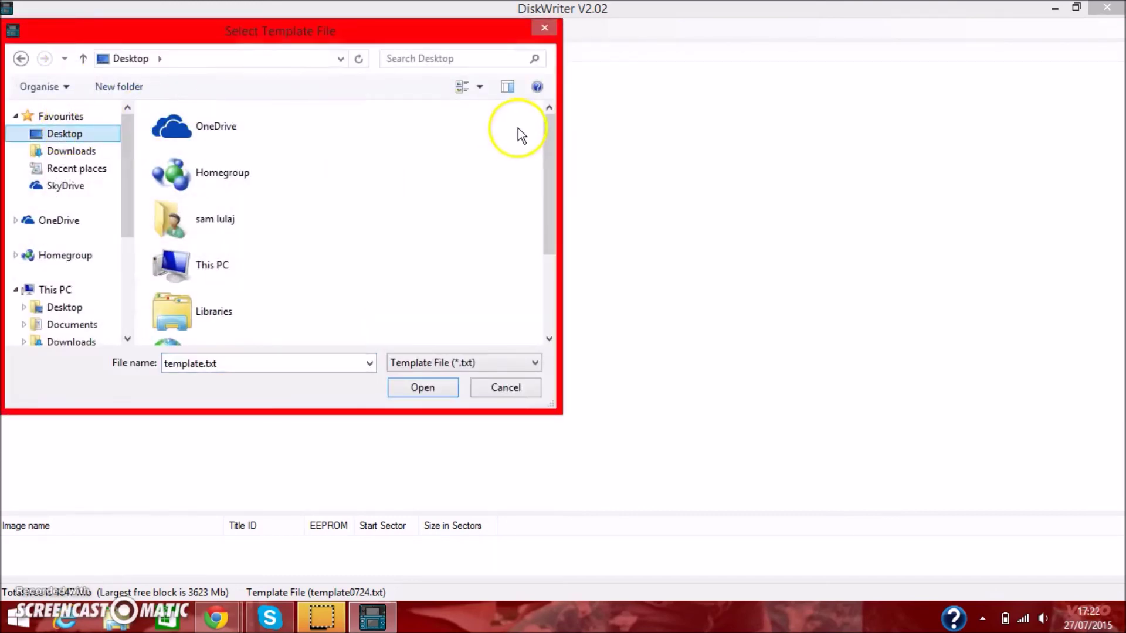
left_click_drag(543, 143, 547, 327)
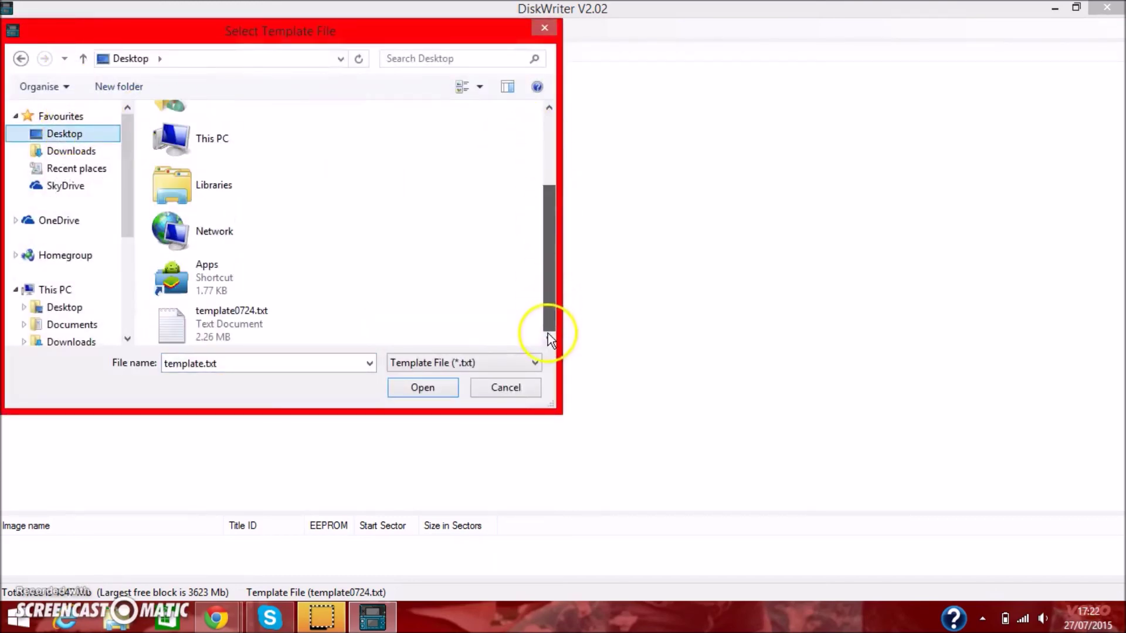
double_click(252, 325)
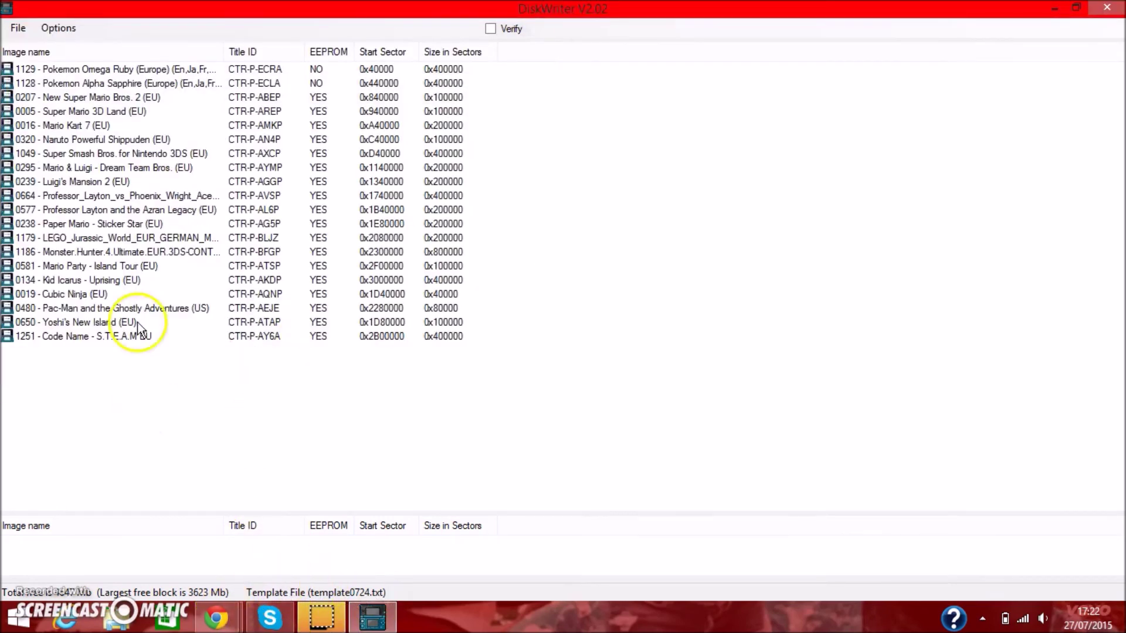
Step: Start adding a game and rename '3DS0450 - Pokemon-X-MULTi7.3ds' to Pokemon-X.3ds
left_click(14, 28)
left_click(28, 41)
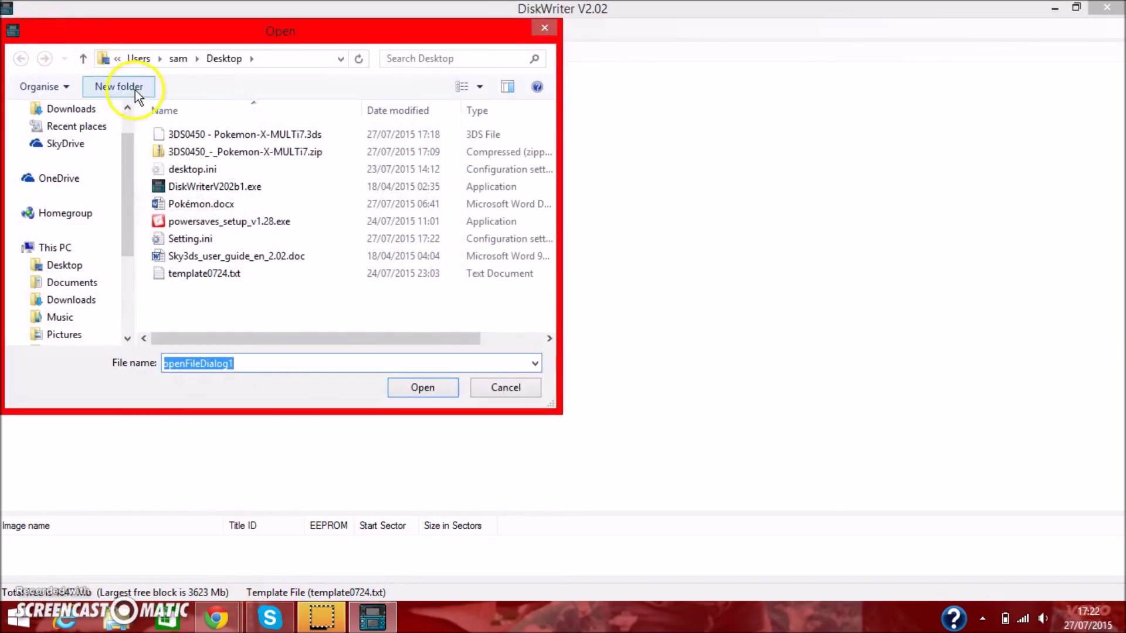
left_click(211, 136)
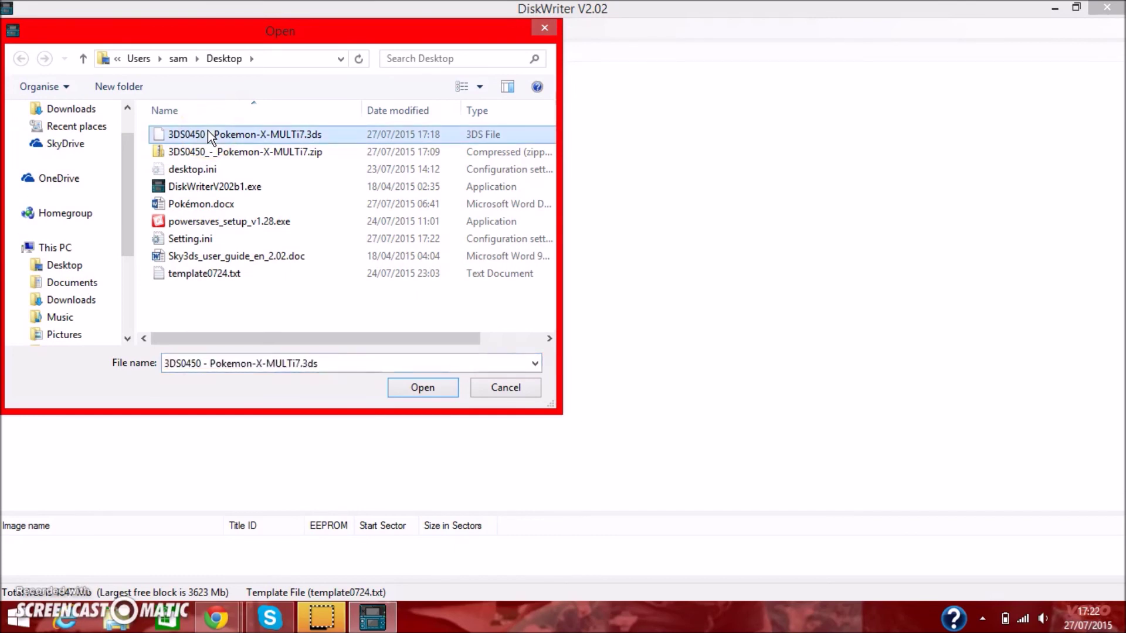
right_click(210, 135)
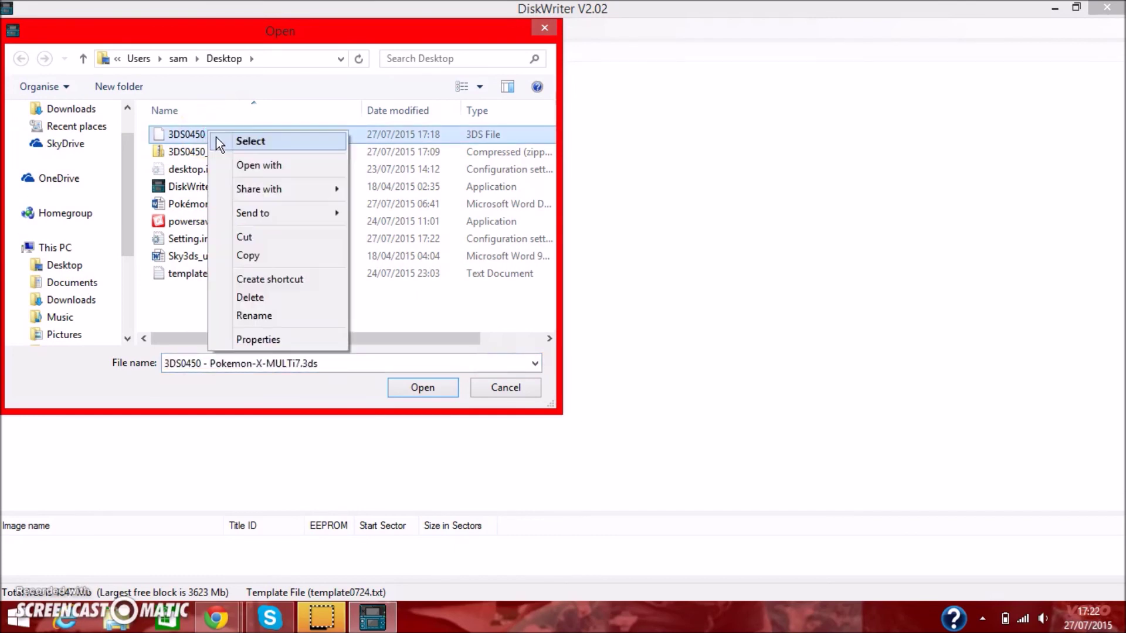
left_click(273, 314)
left_click_drag(214, 136, 38, 144)
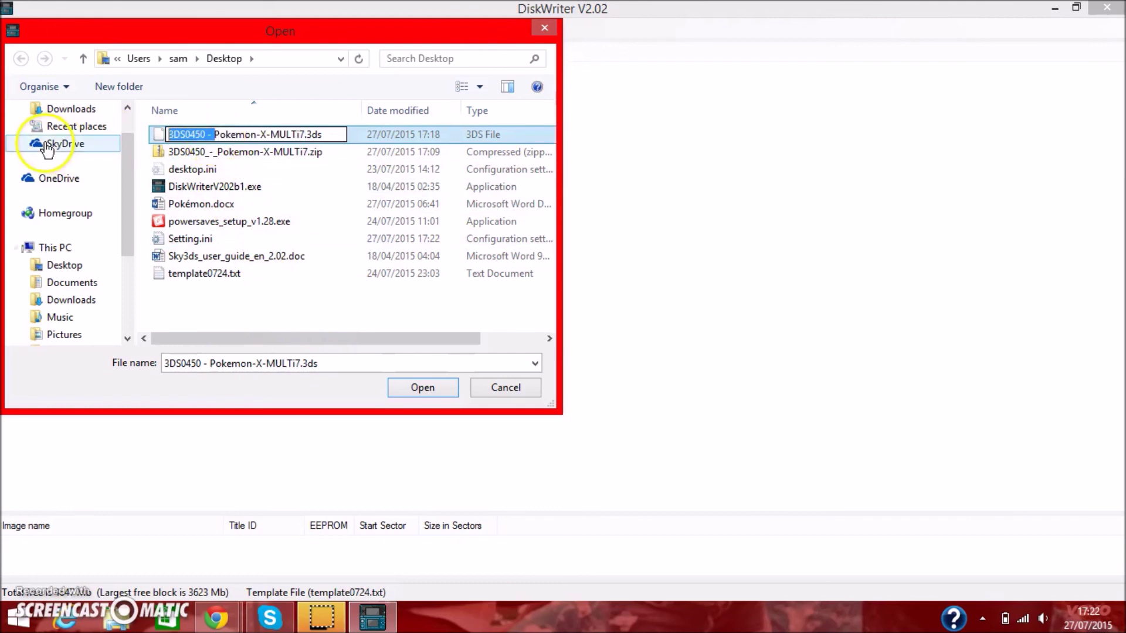
key("BackSpace")
left_click_drag(221, 135, 262, 125)
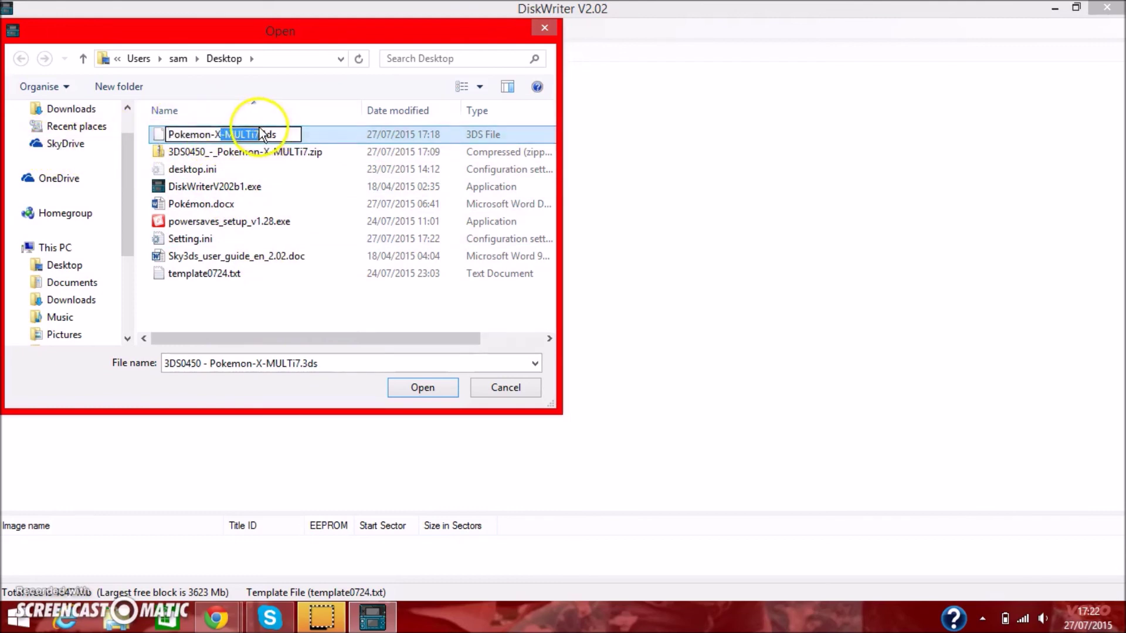
key("BackSpace")
type(".")
key("Return")
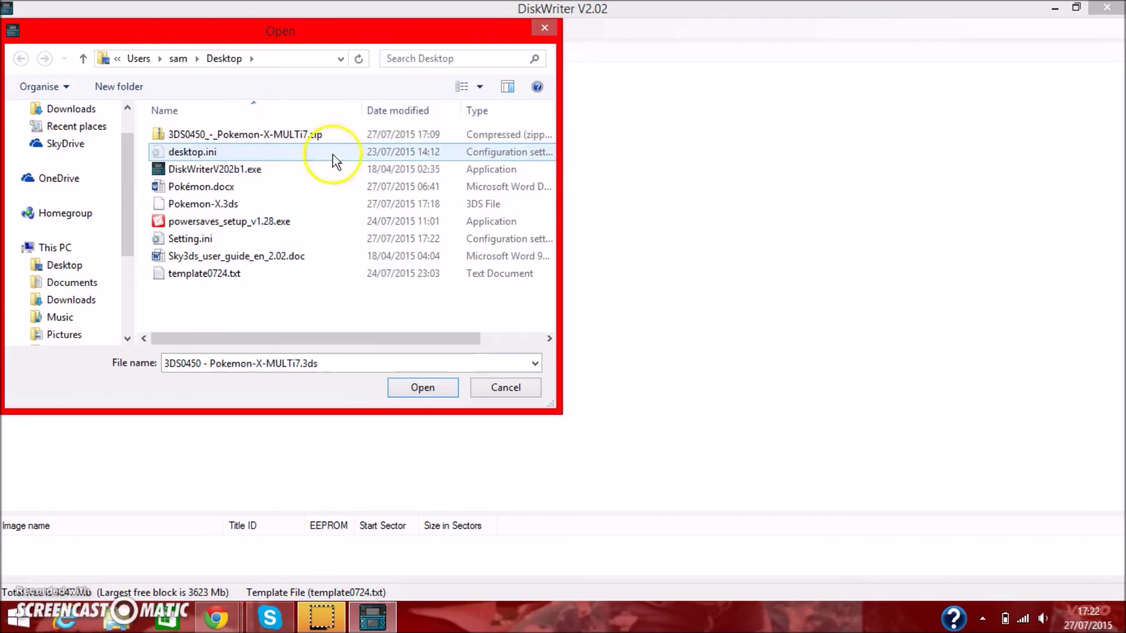
Step: Open Pokemon-X.3ds and accept the invalid-data warning so it is added as 0450
left_click(251, 203)
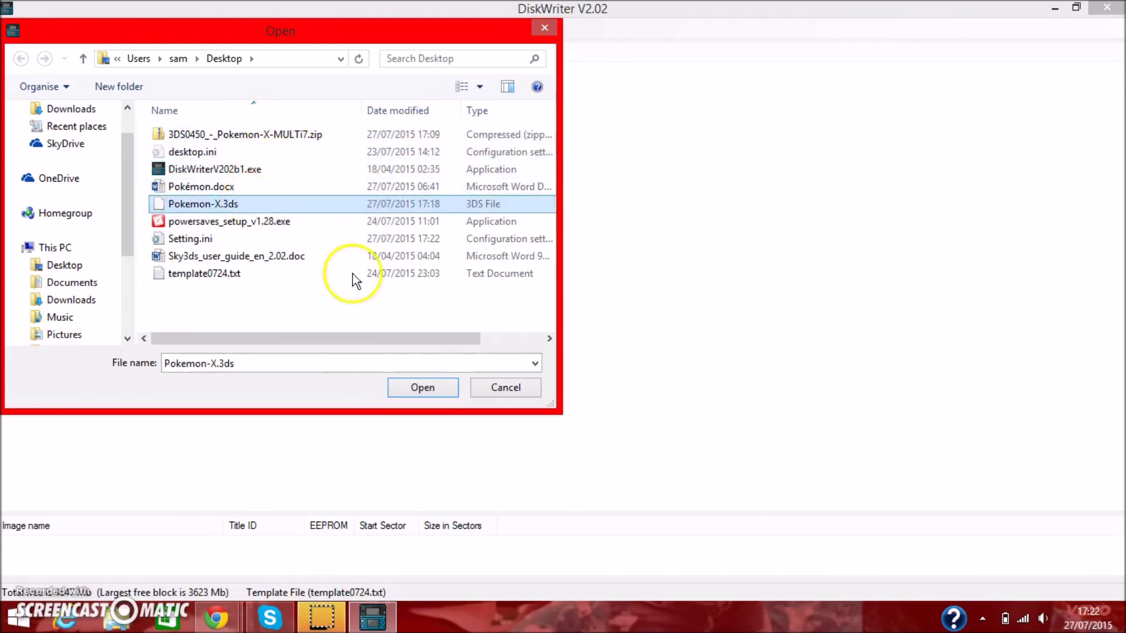
left_click(419, 388)
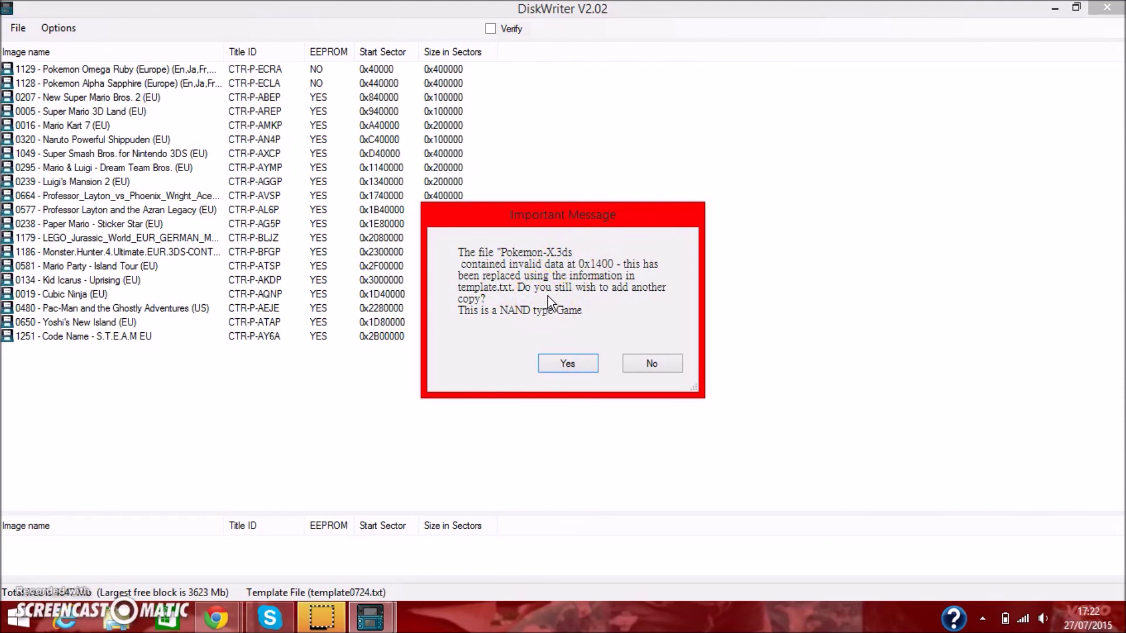
left_click(560, 363)
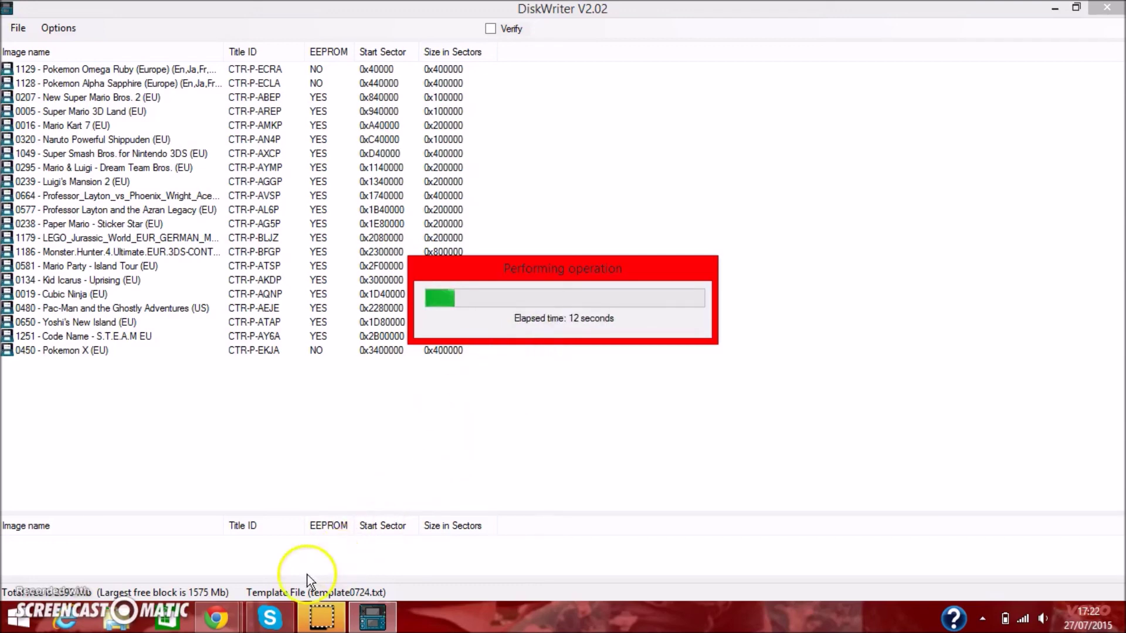
Step: Confirm the write and switch to the Chrome window with the SKY3DS pages
mouse_move(244, 617)
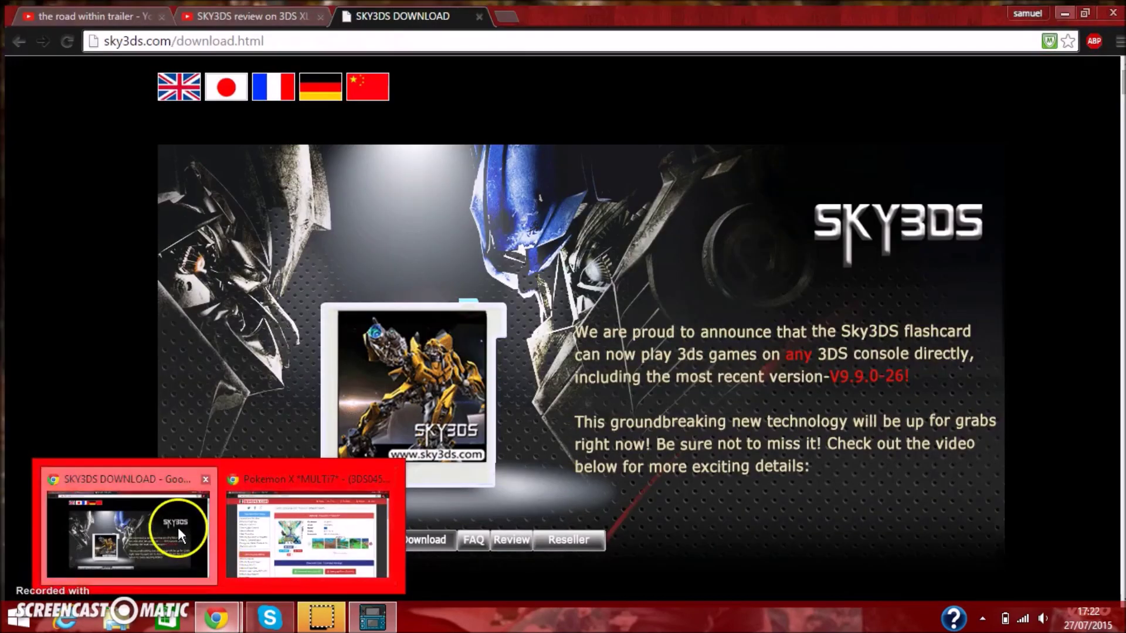
left_click(178, 526)
Step: Read the SKY3DS review video's comments, then check DiskWriter's write progress at 18.73 MB/s
left_click(234, 10)
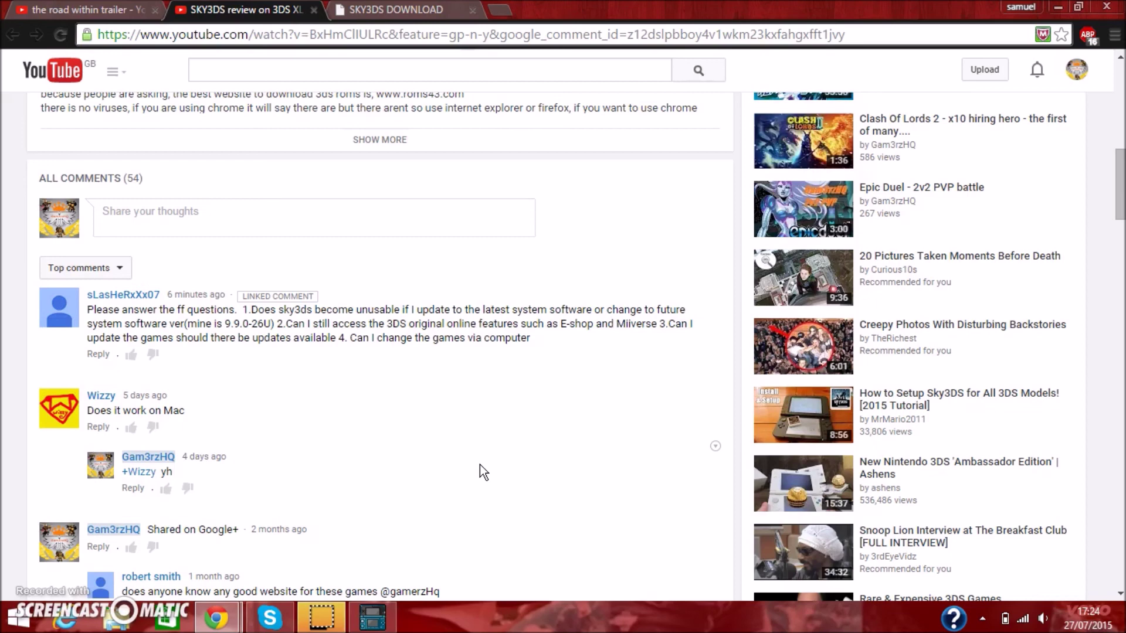
left_click(373, 617)
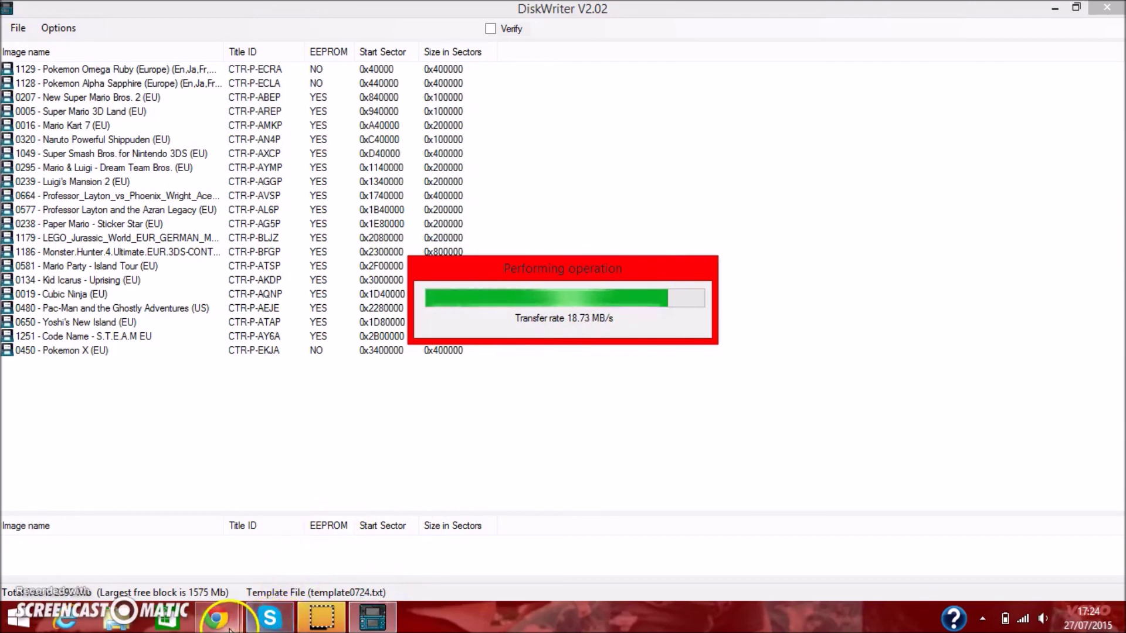
Step: Return to the SKY3DS review video and highlight the first comment about updates and changing games
mouse_move(229, 613)
left_click(175, 540)
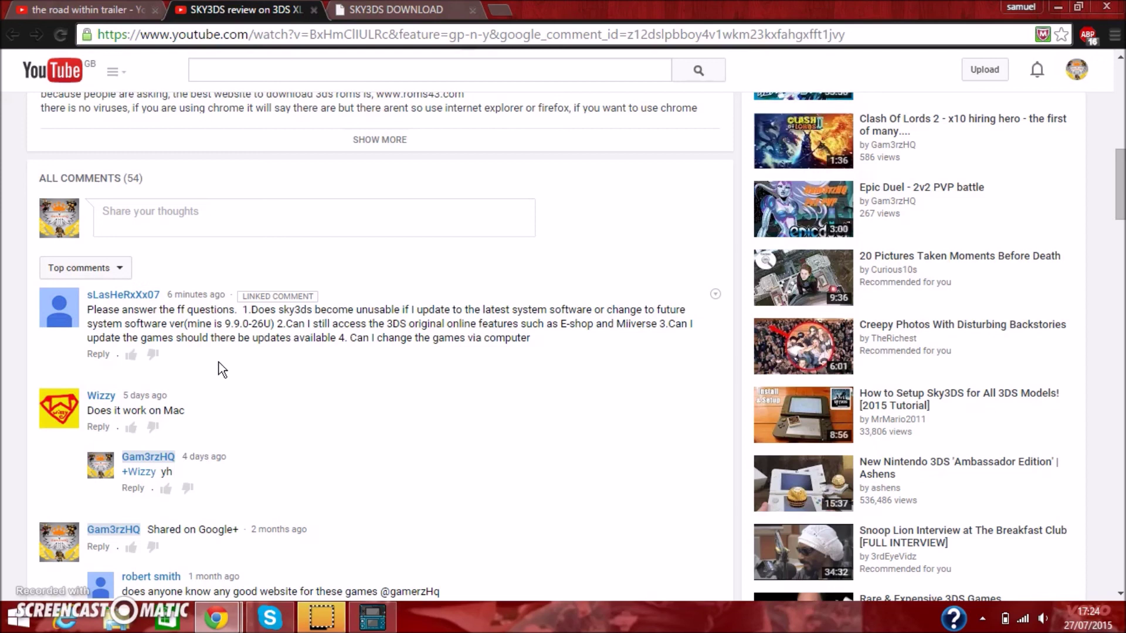
triple_click(355, 329)
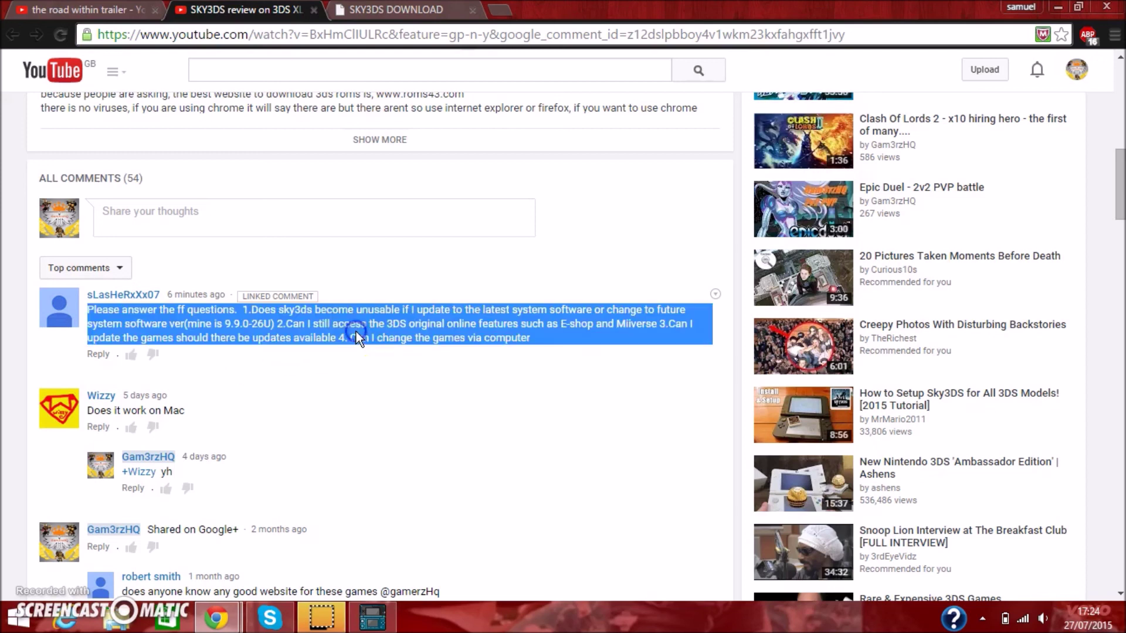
left_click(523, 342)
Step: Highlight more of the comment's text, then bring DiskWriter back to see the finished write
left_click(581, 343)
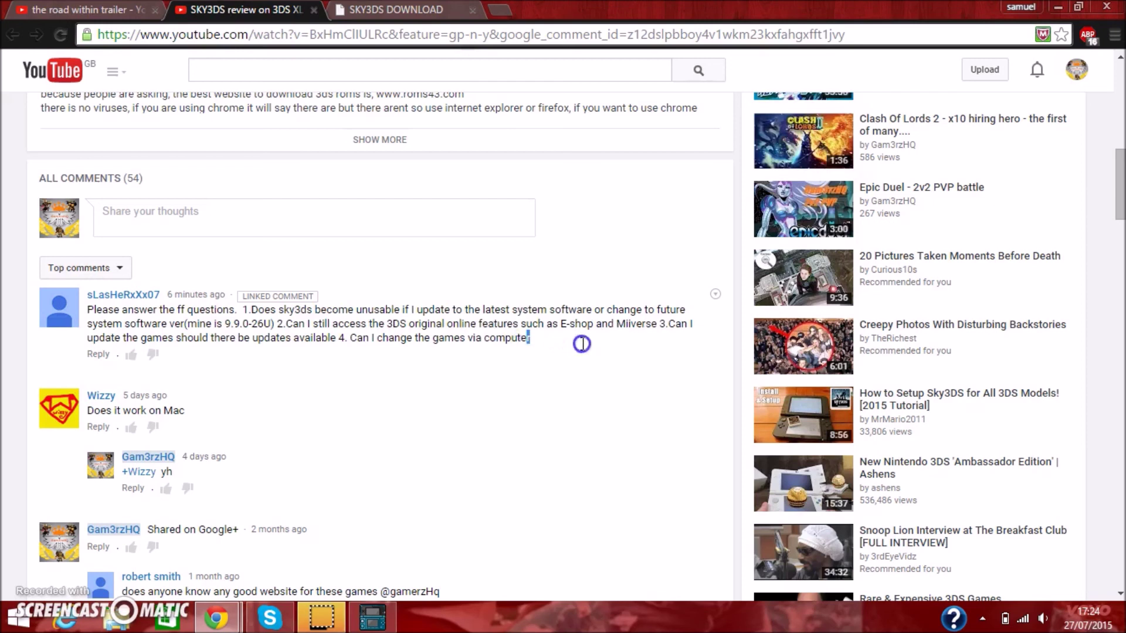
left_click_drag(530, 343, 533, 369)
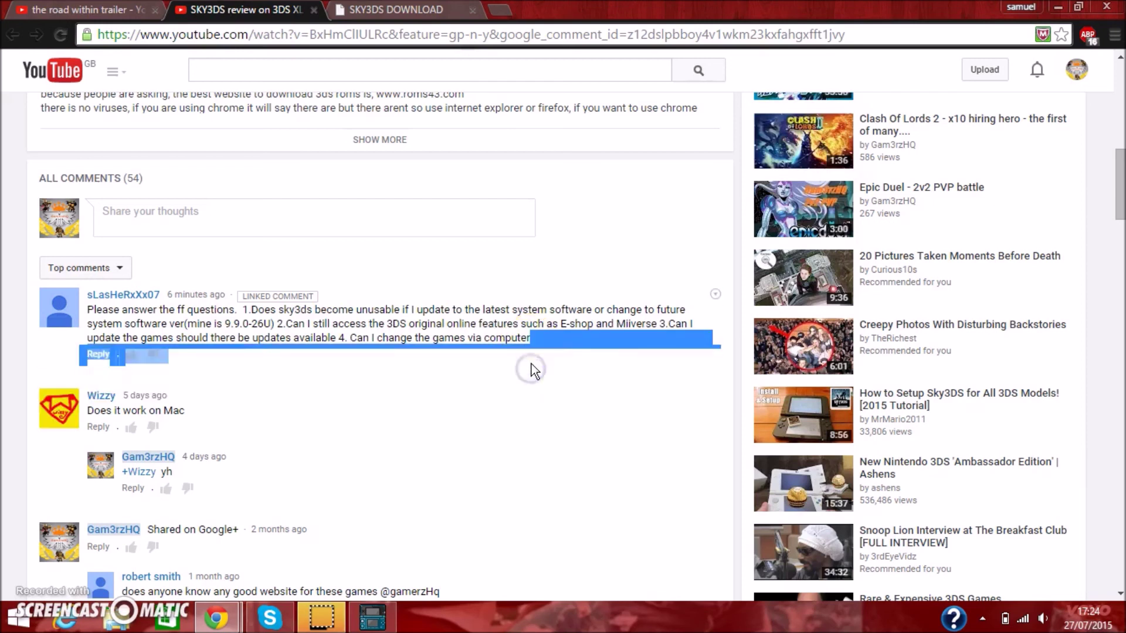
left_click(548, 346)
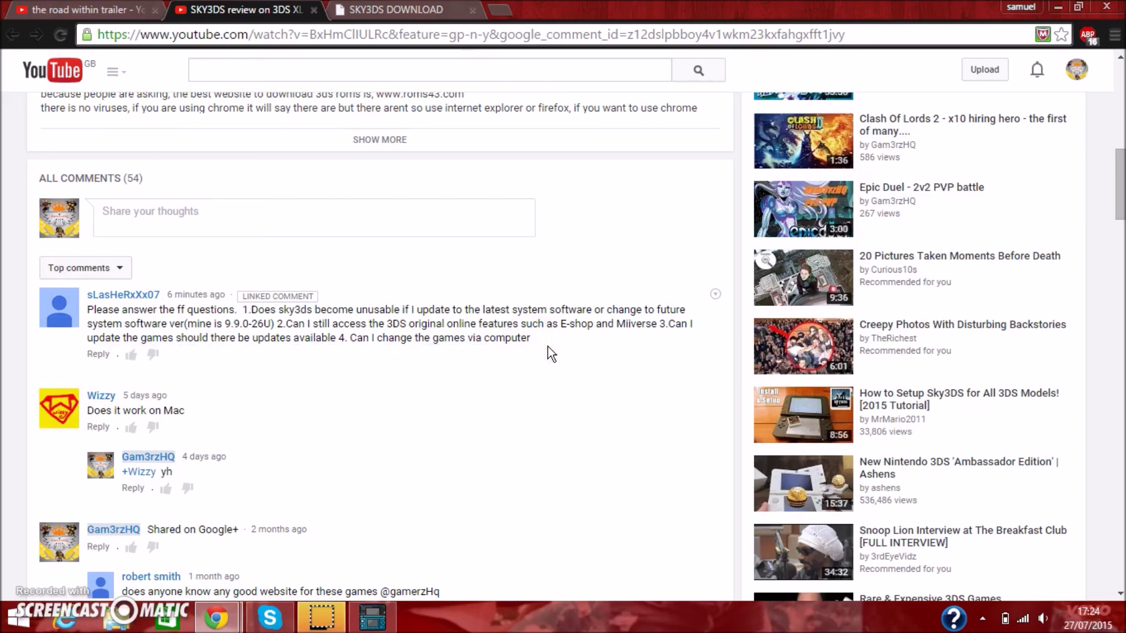
left_click(440, 346)
left_click(314, 469)
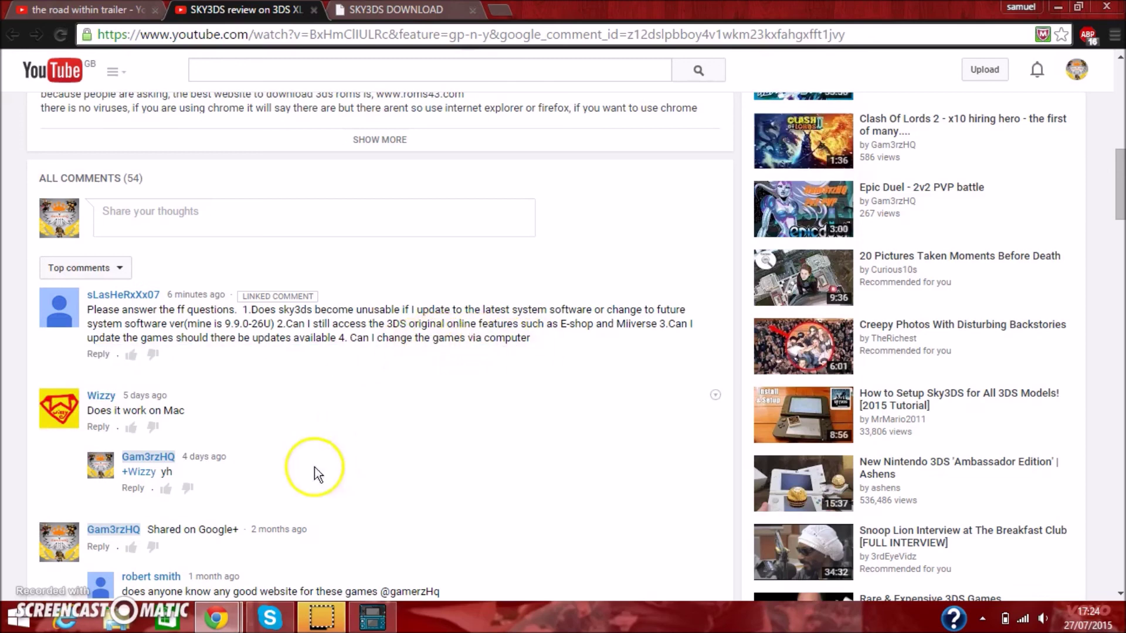
left_click(372, 616)
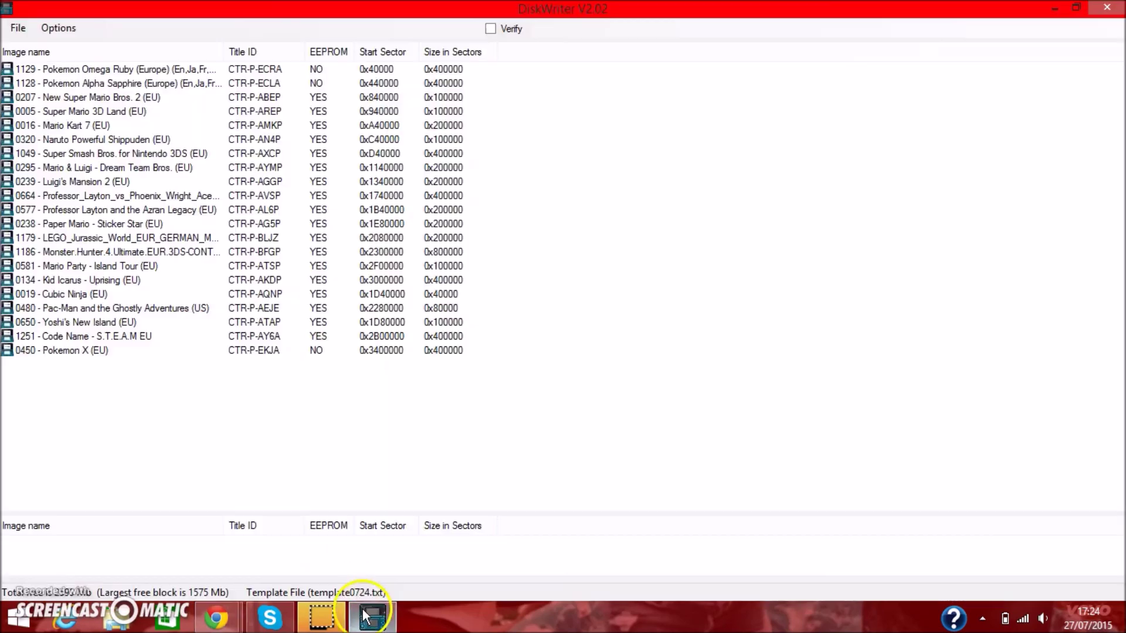
Step: Select the Pokemon X (EU) row at 0x3400000, then select all 21 games on the card
left_click(82, 352)
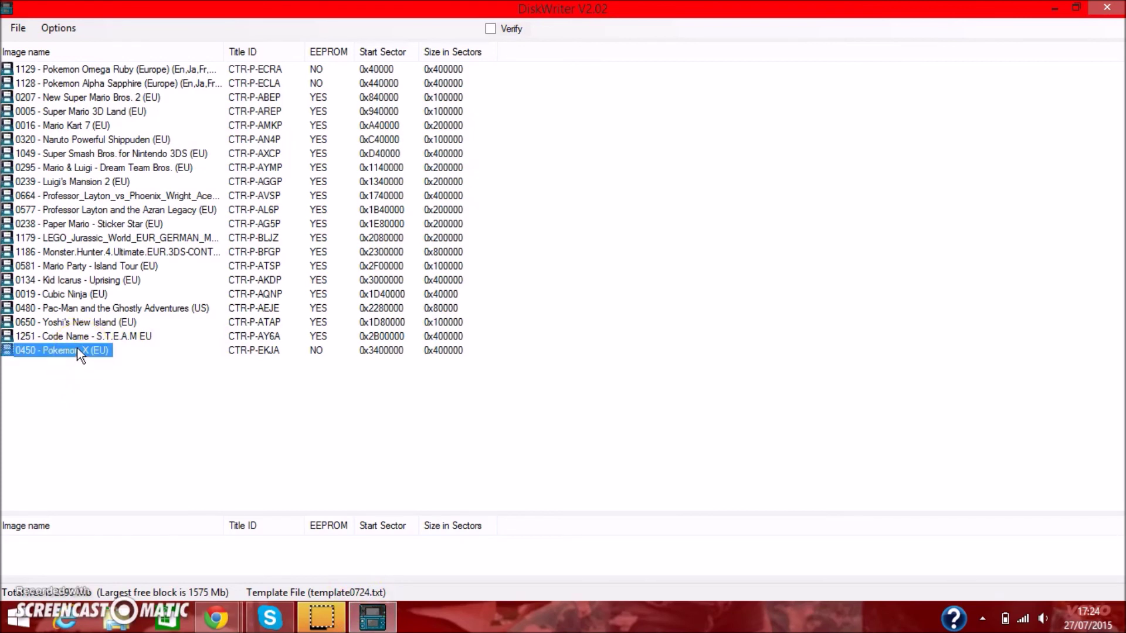
left_click_drag(76, 350, 99, 392)
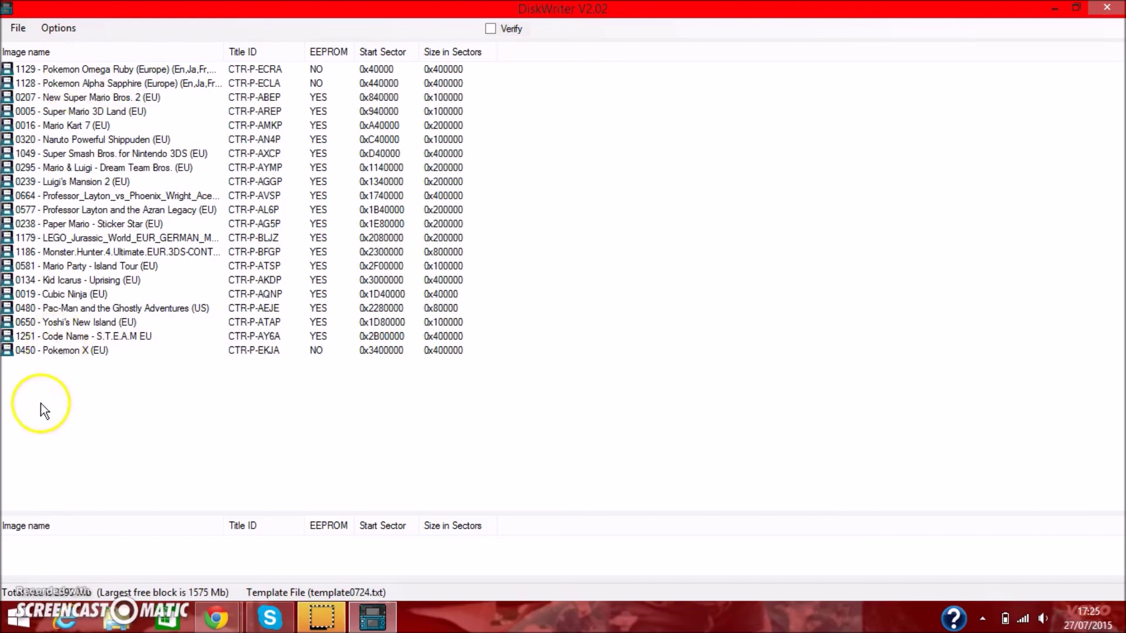
left_click_drag(39, 404, 110, 27)
left_click(19, 28)
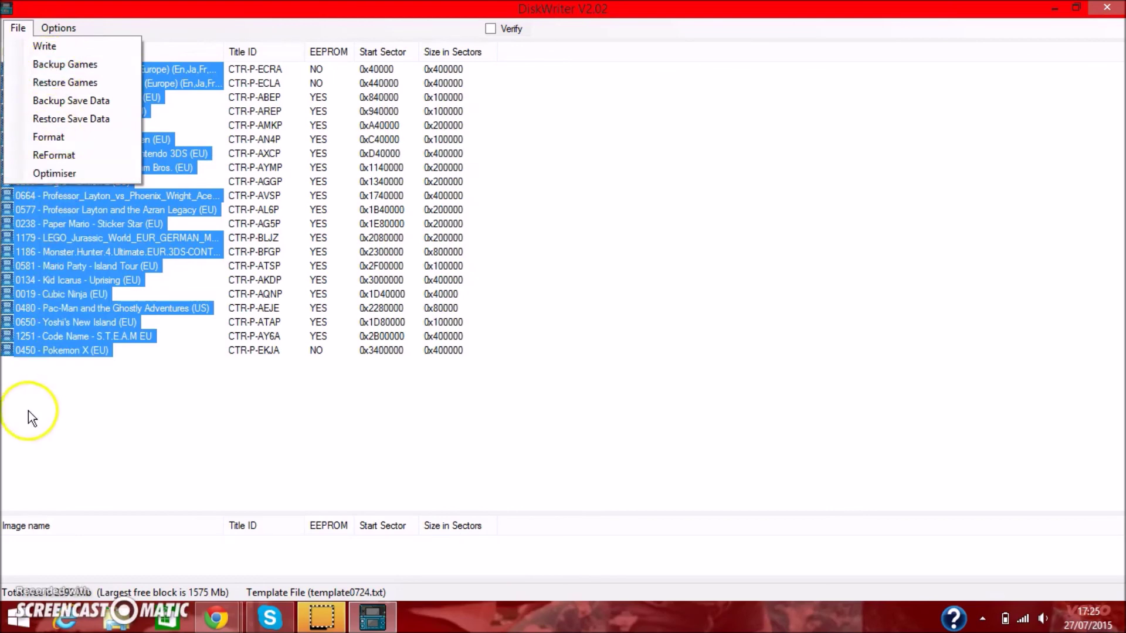
left_click(54, 417)
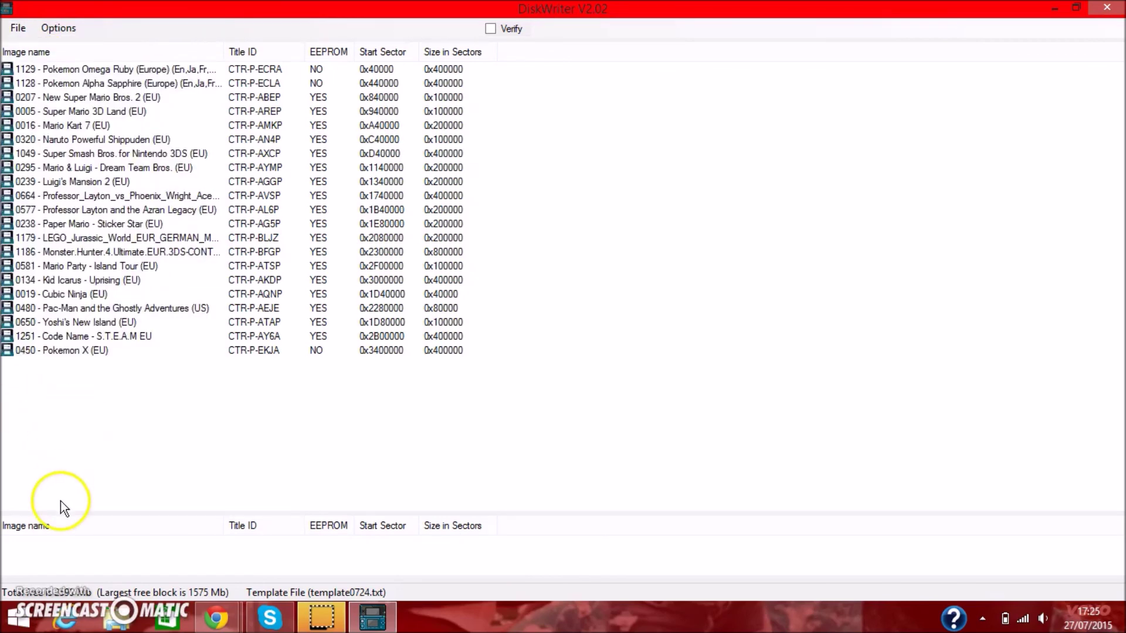
left_click_drag(45, 498, 522, 26)
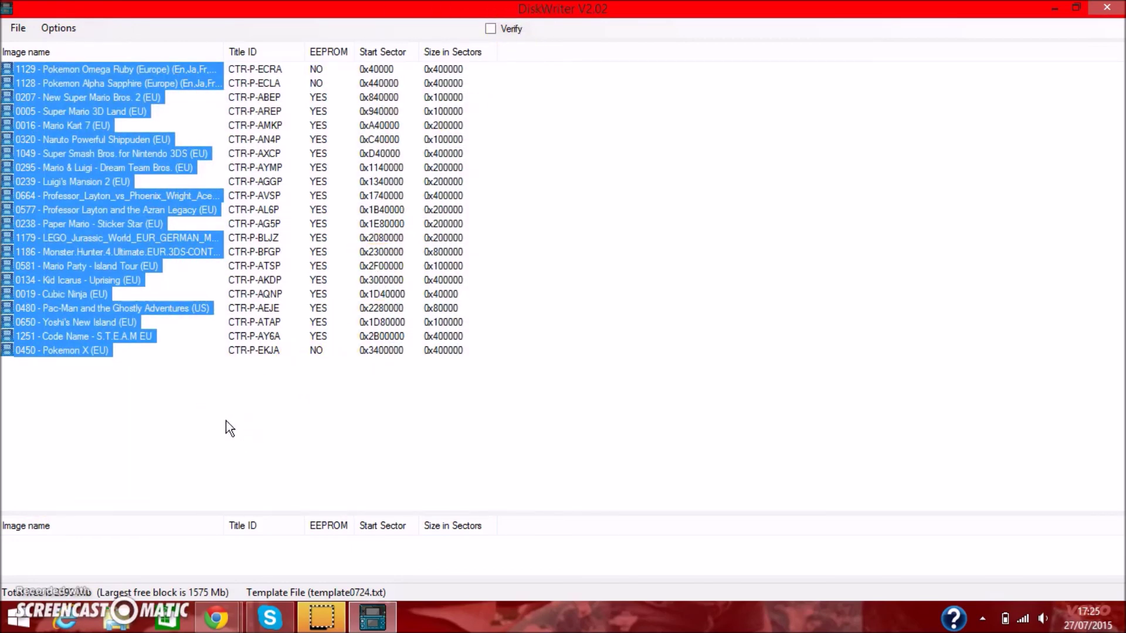
left_click(199, 417)
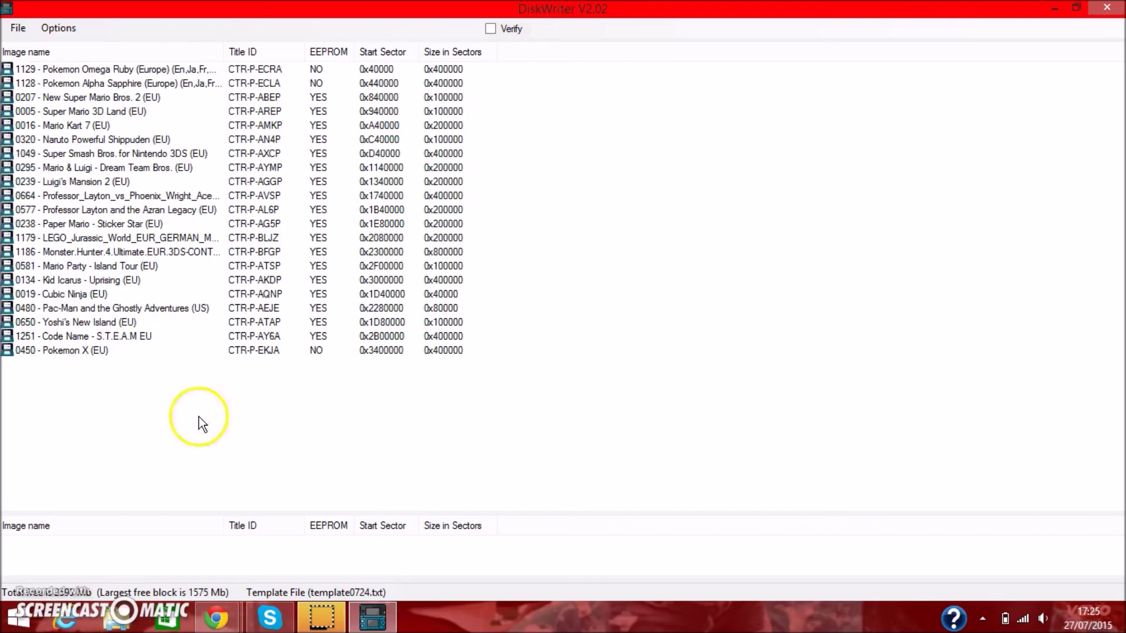
right_click(68, 348)
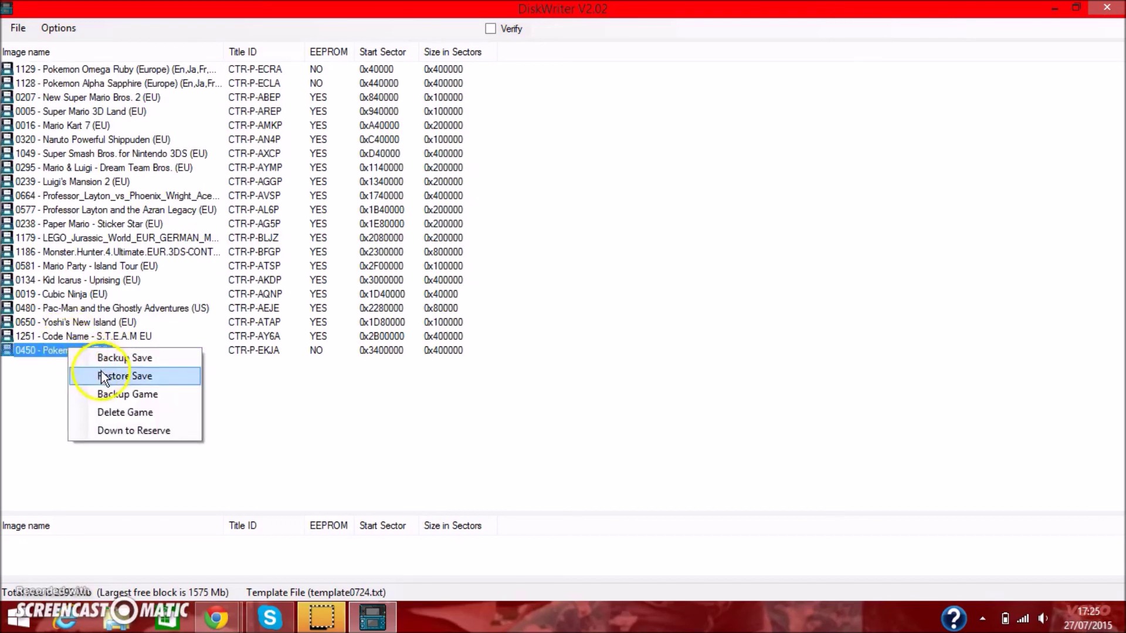
left_click(290, 377)
left_click(30, 381)
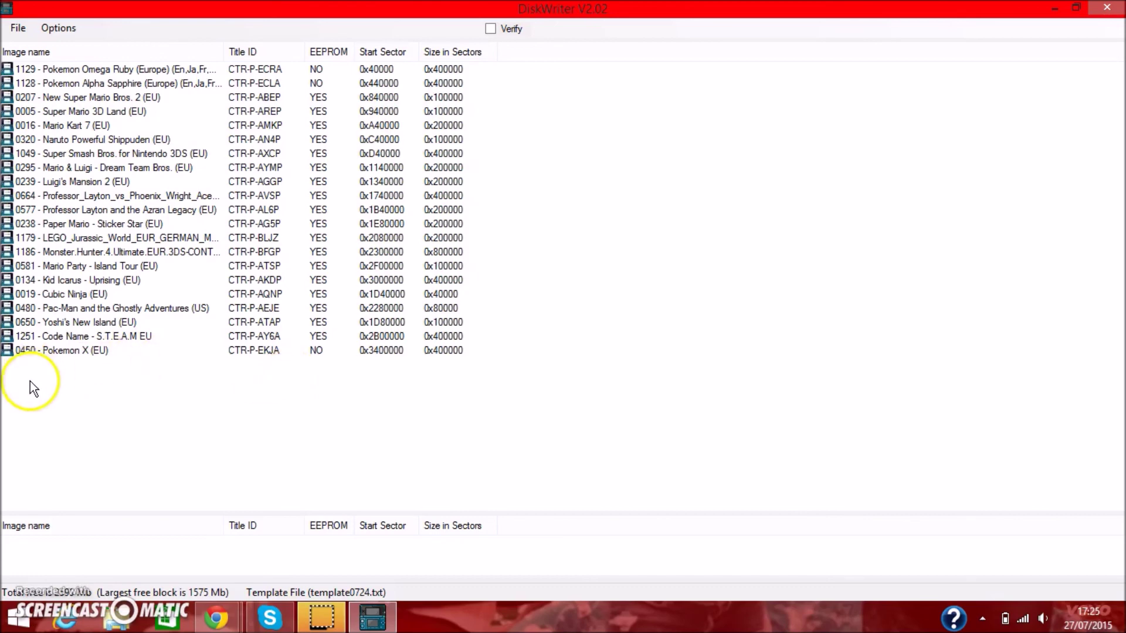
left_click_drag(16, 386, 273, 62)
right_click(120, 111)
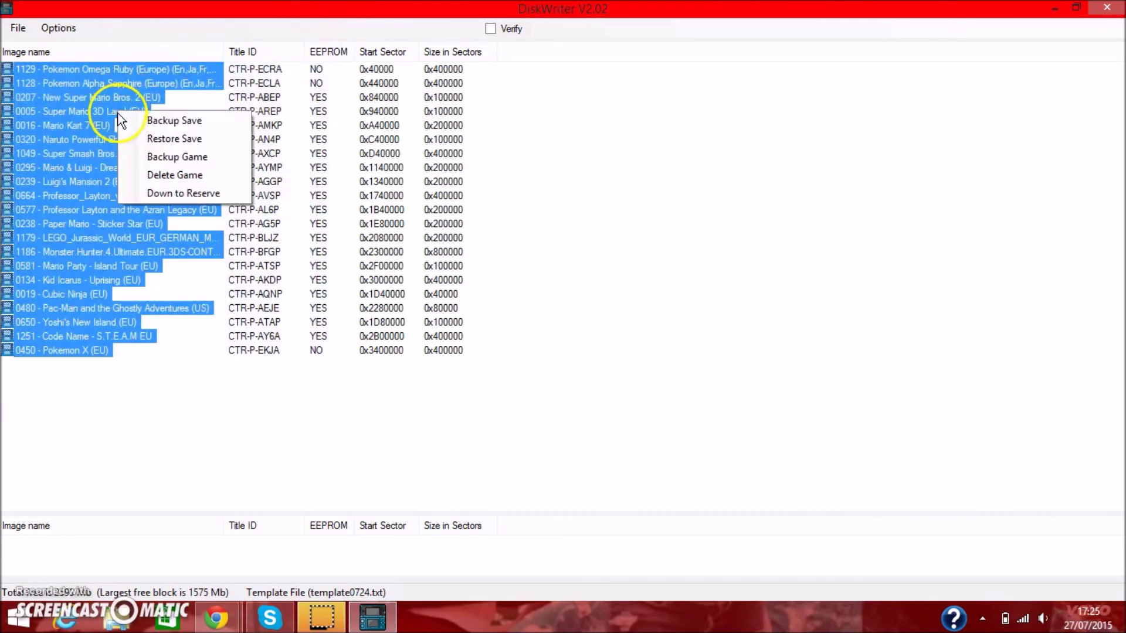
left_click(112, 432)
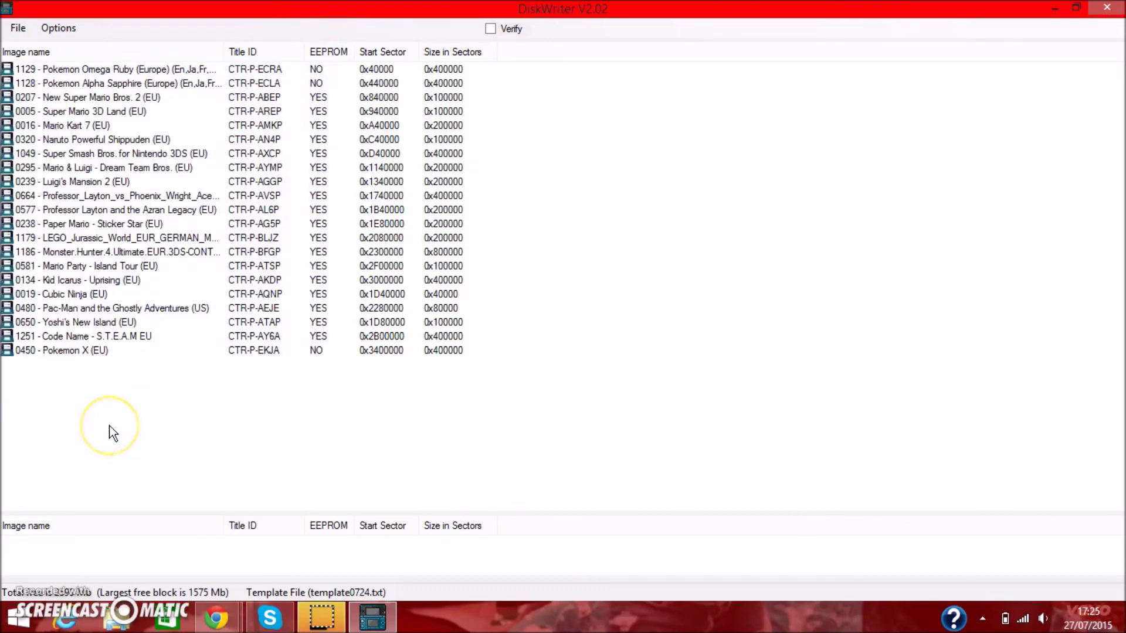
left_click(264, 560)
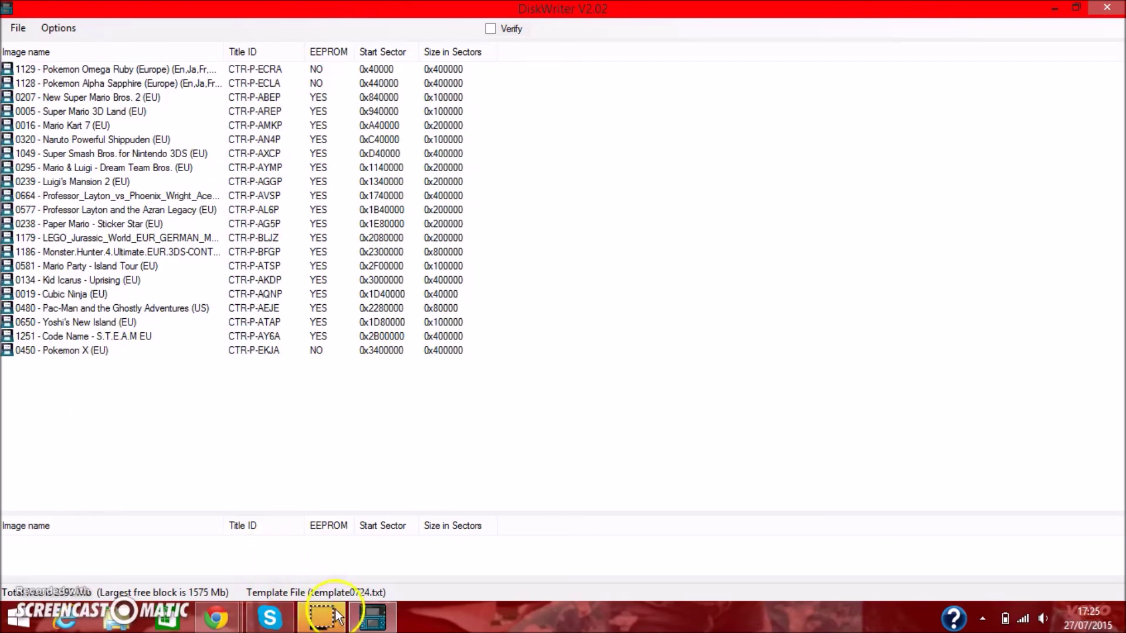
left_click(519, 242)
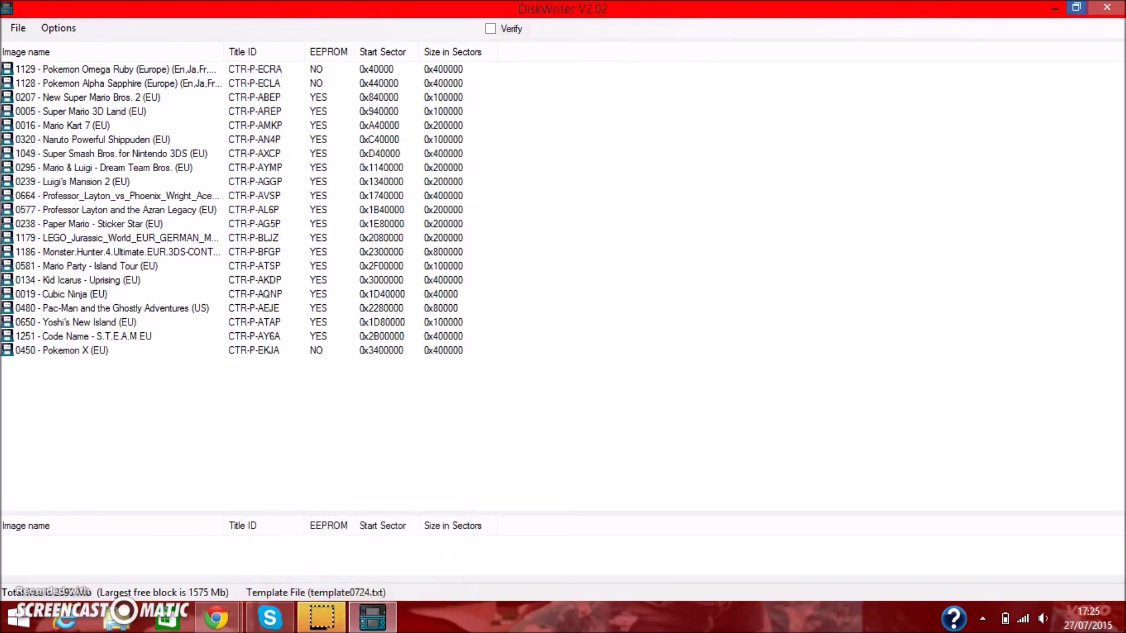
left_click(1106, 7)
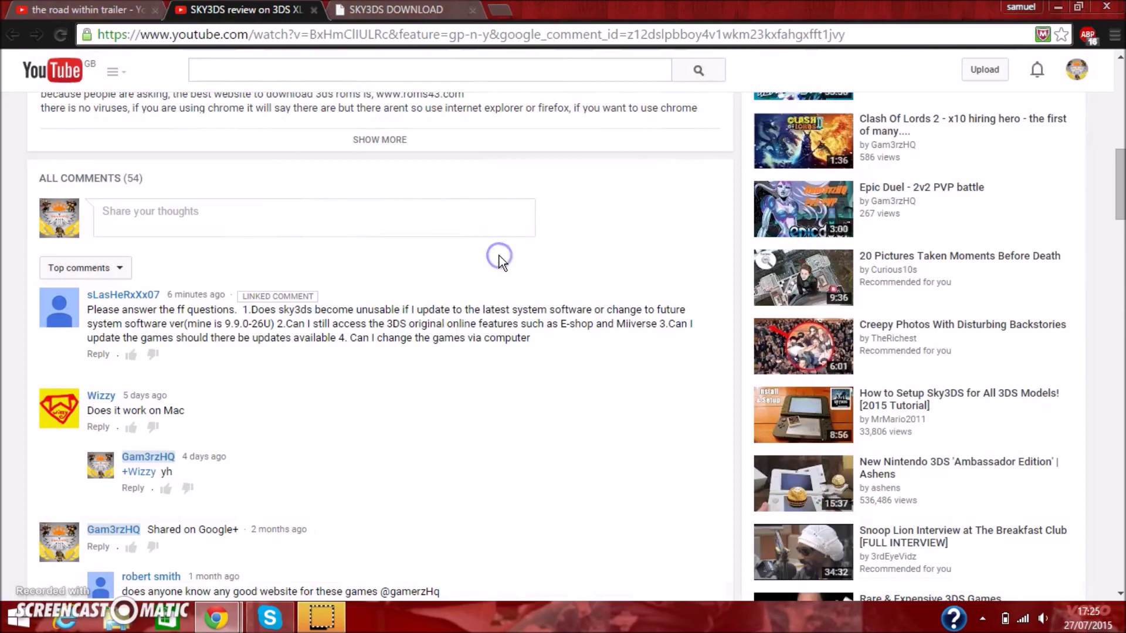